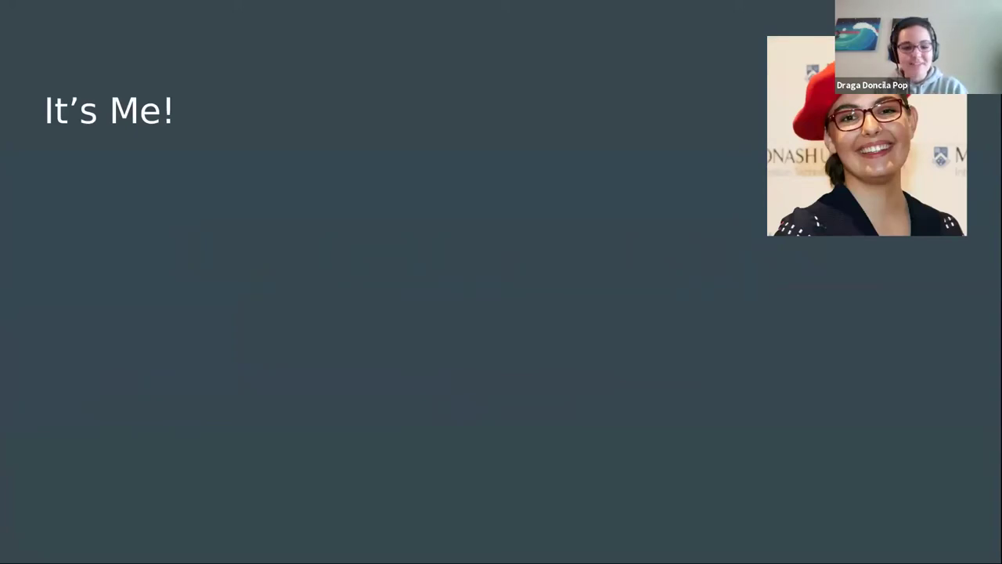
- Reveal the It's Me! bullets: Computer Science Graduate, Monash University Melbourne, Teaching, Contractor on napari
{"action": "key", "text": "Right"}
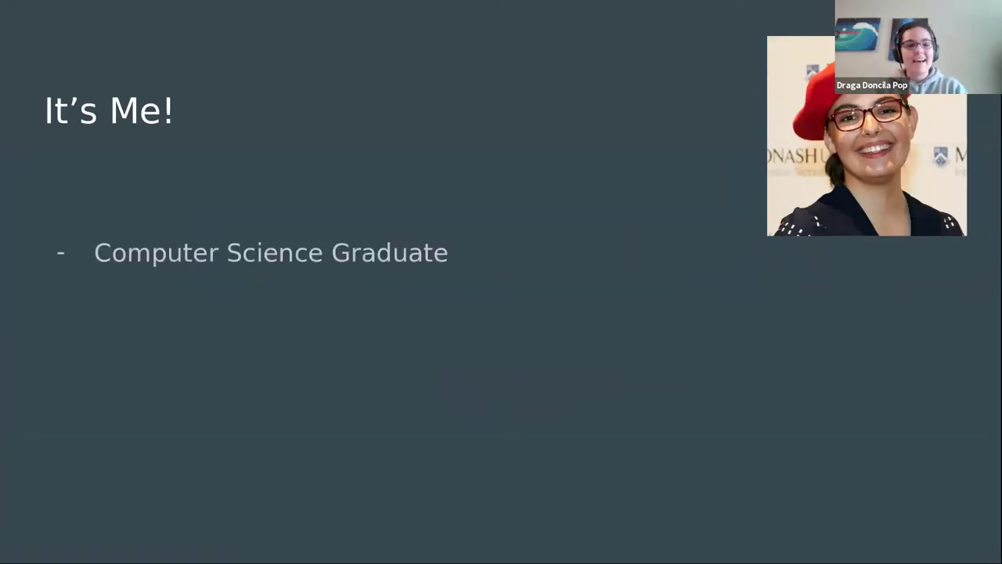
{"action": "key", "text": "Right"}
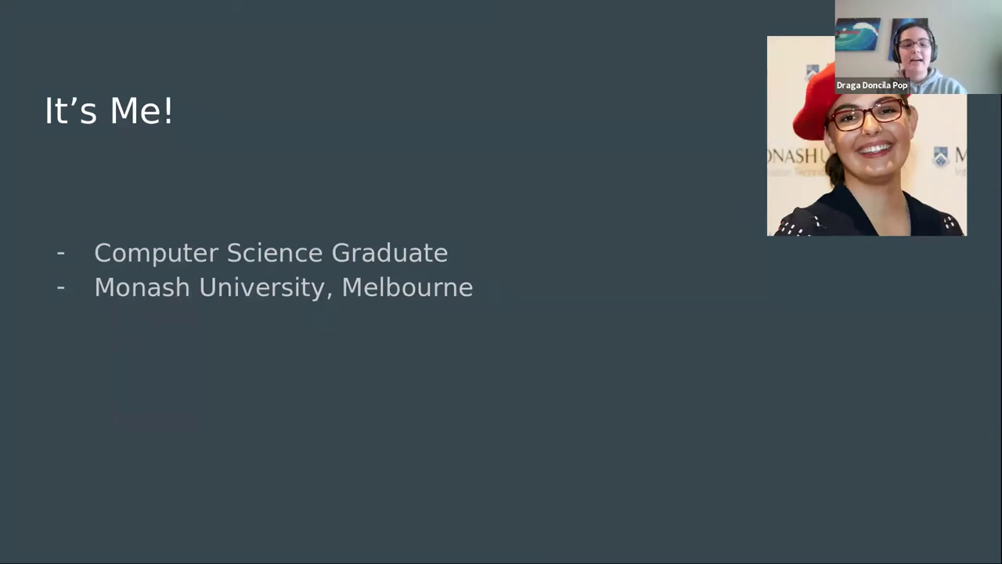
{"action": "key", "text": "Right"}
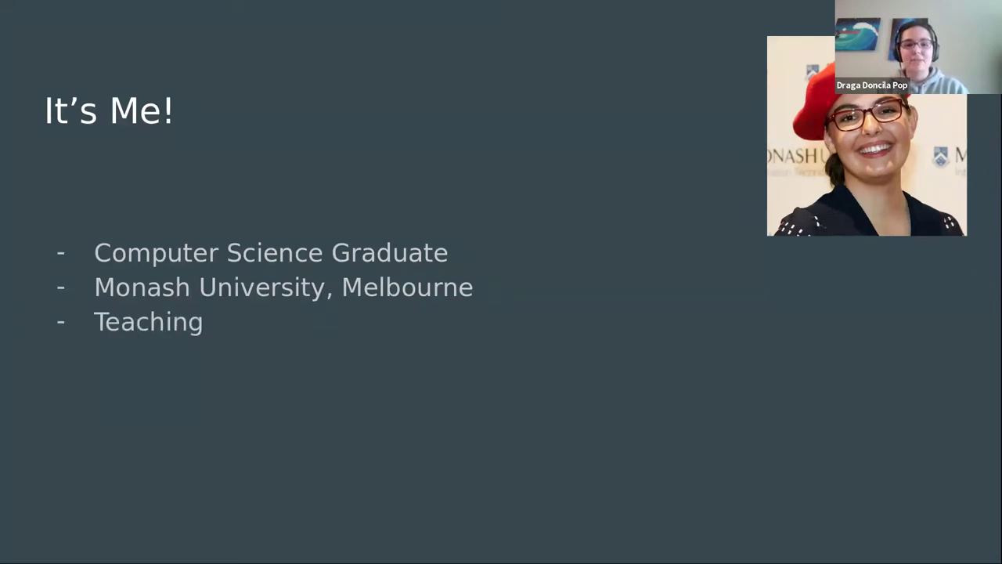
{"action": "key", "text": "Right"}
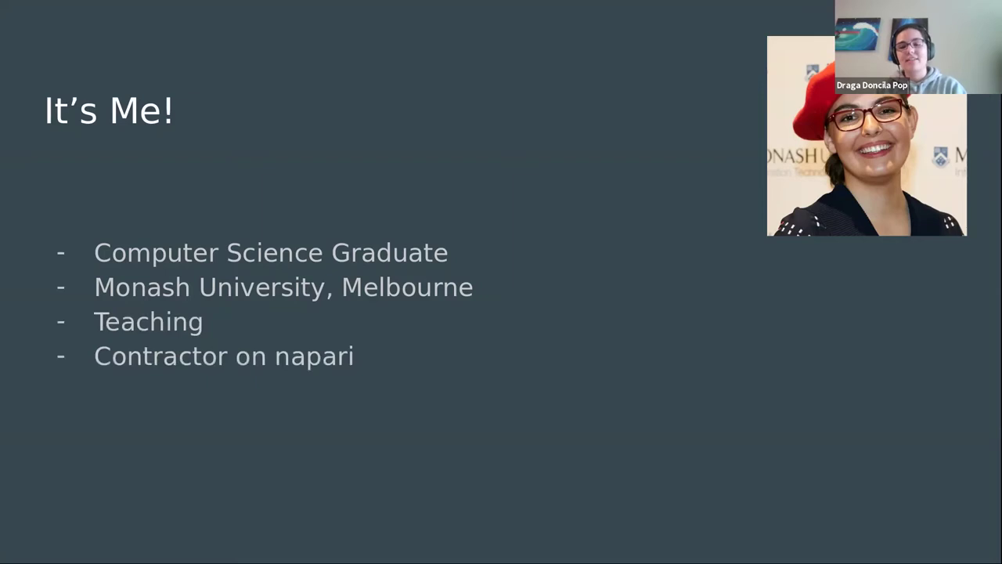
- Show the napari slide's bullets: N-Dimensional Image Viewer, Pure Python, Fully open source, Community Driven
{"action": "key", "text": "Right"}
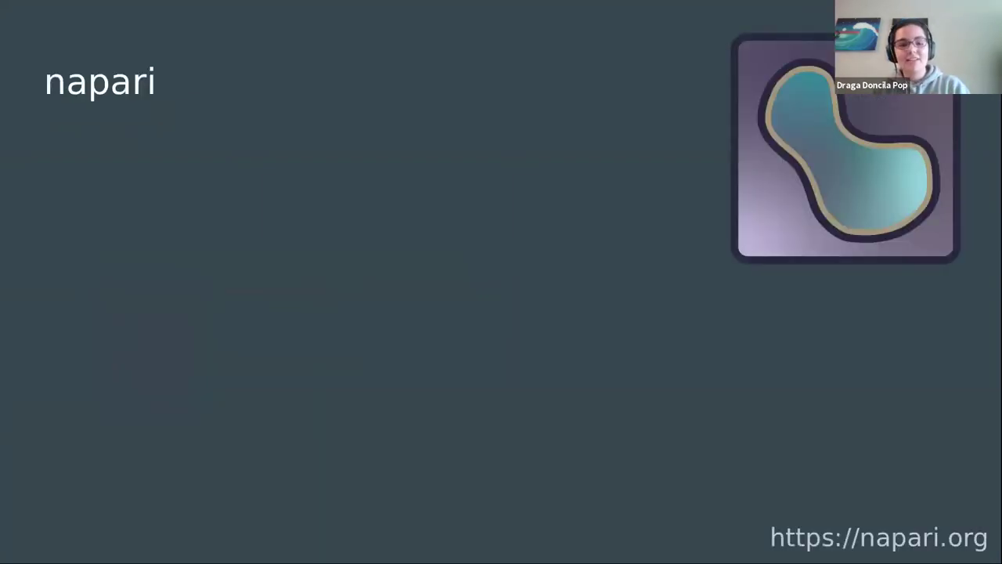
{"action": "key", "text": "Right"}
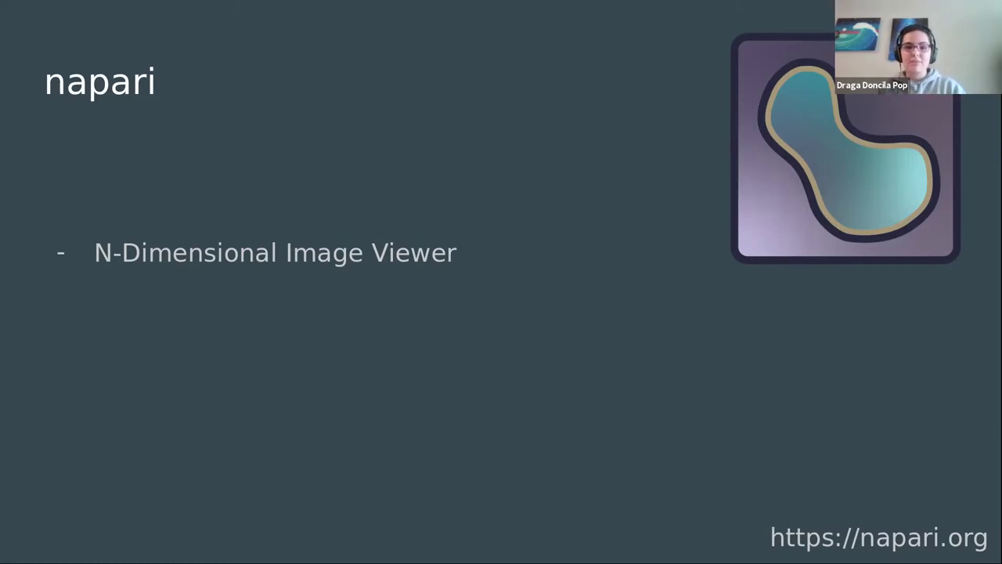
{"action": "key", "text": "Right"}
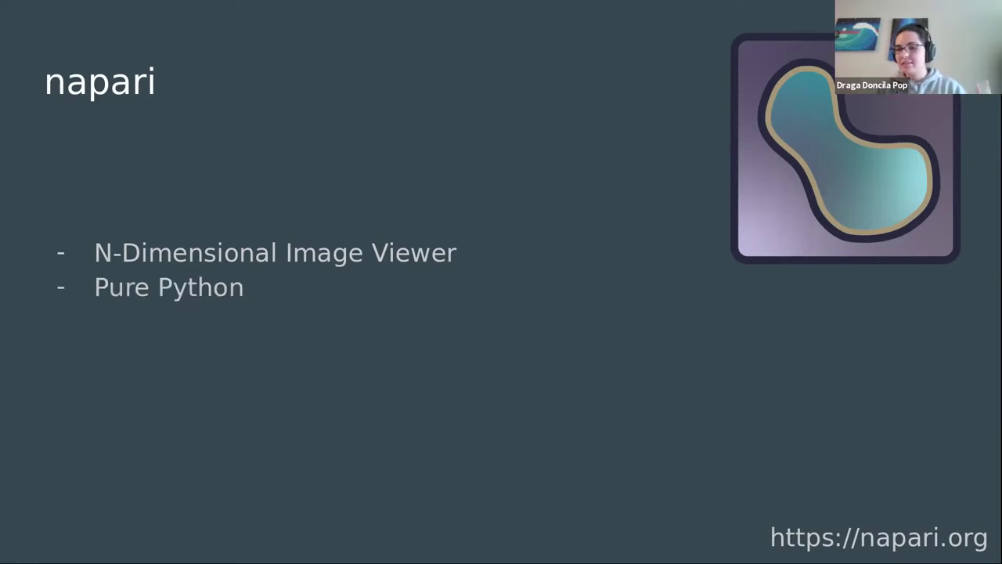
{"action": "key", "text": "Right"}
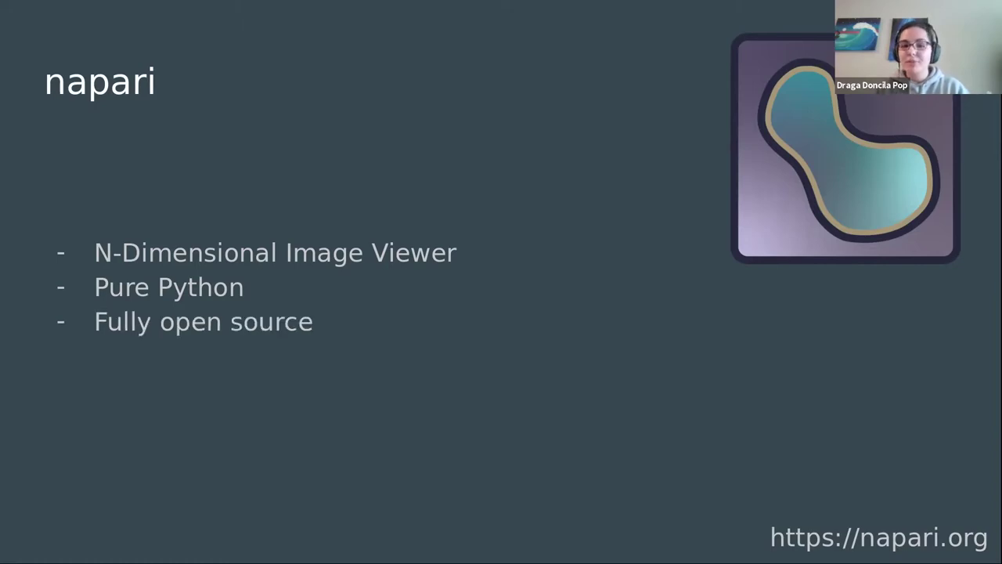
{"action": "key", "text": "Right"}
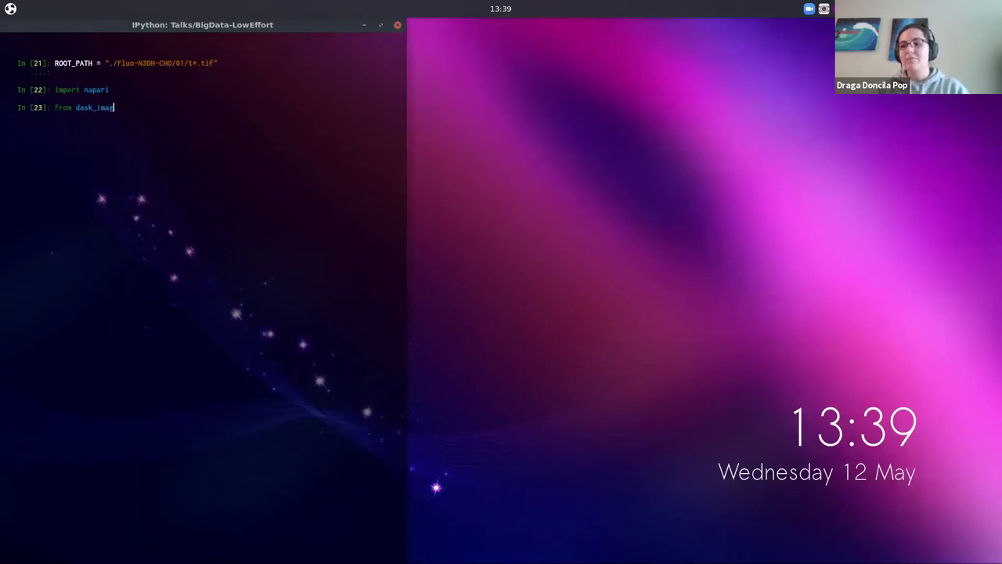
- Import imread from dask_image, load and display embryo from ROOT_PATH, then create napari.Viewer()
{"action": "type", "text": ".imread import i"}
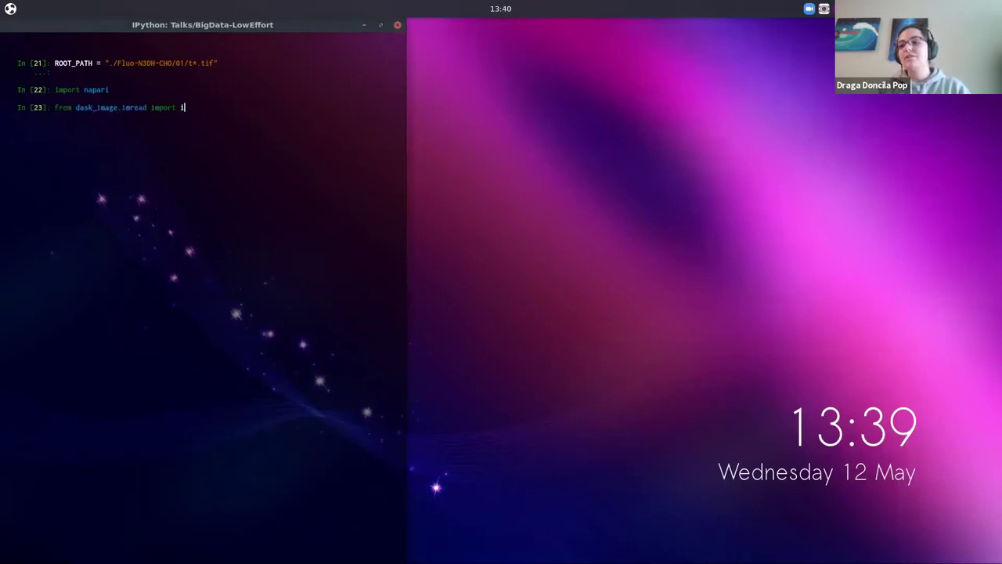
{"action": "type", "text": "mread"}
{"action": "key", "text": "Return"}
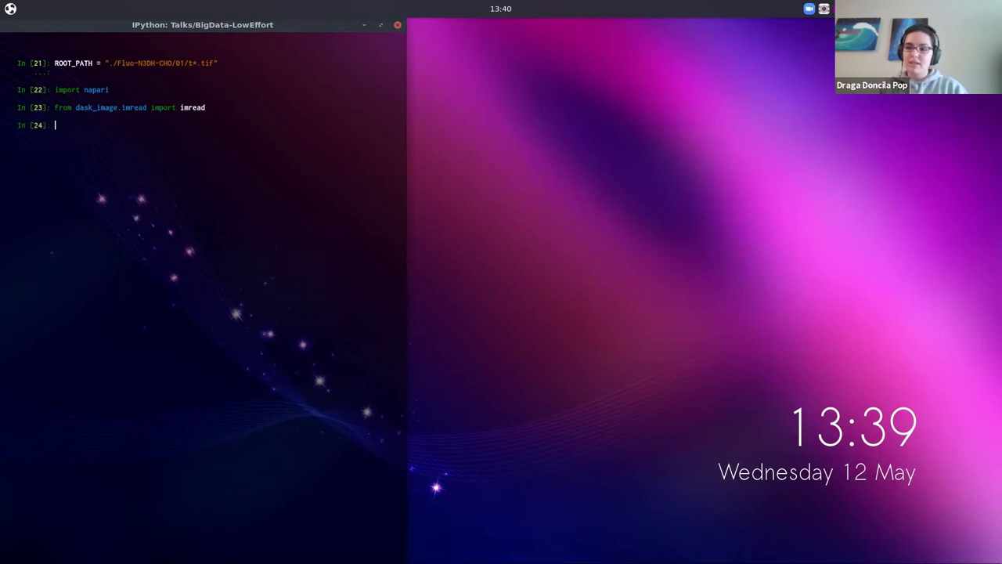
{"action": "type", "text": "embryo ="}
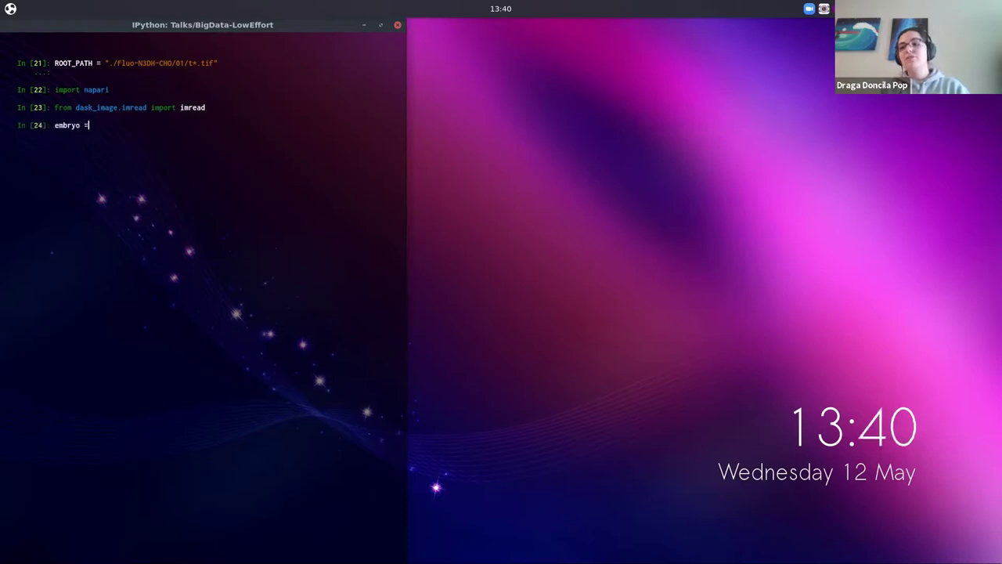
{"action": "type", "text": " imread("}
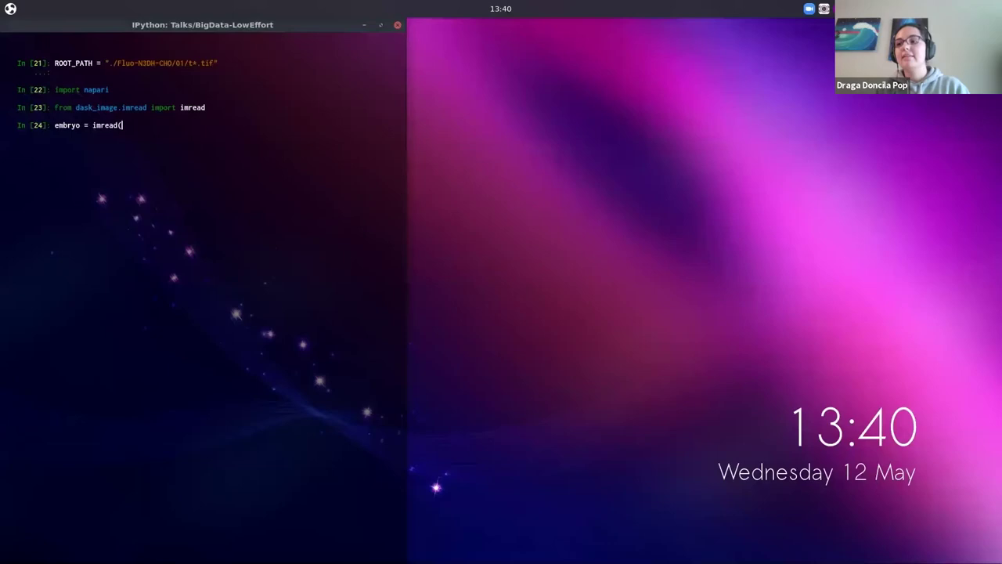
{"action": "type", "text": "ROOT_PATH)"}
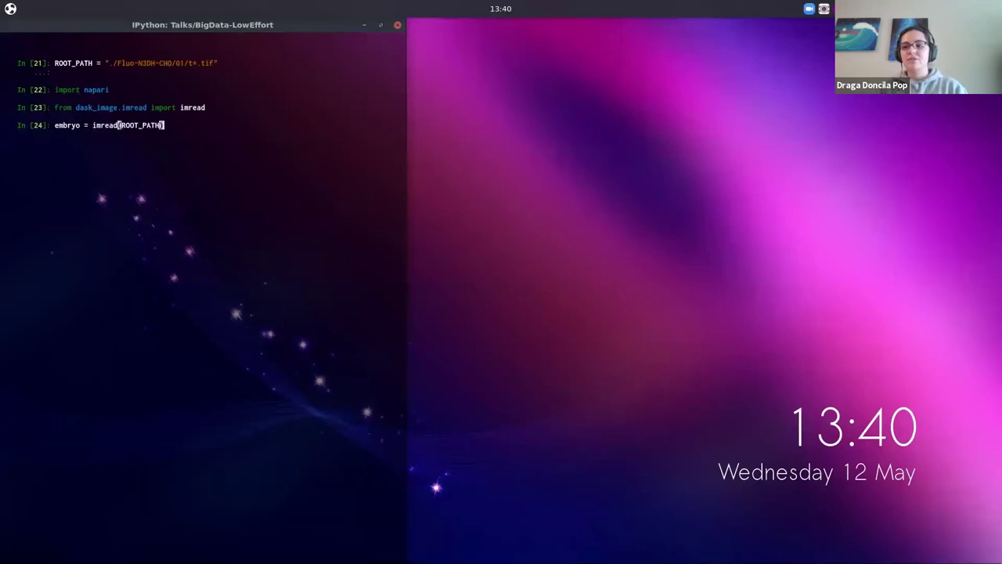
{"action": "key", "text": "Return"}
{"action": "type", "text": "embryo"}
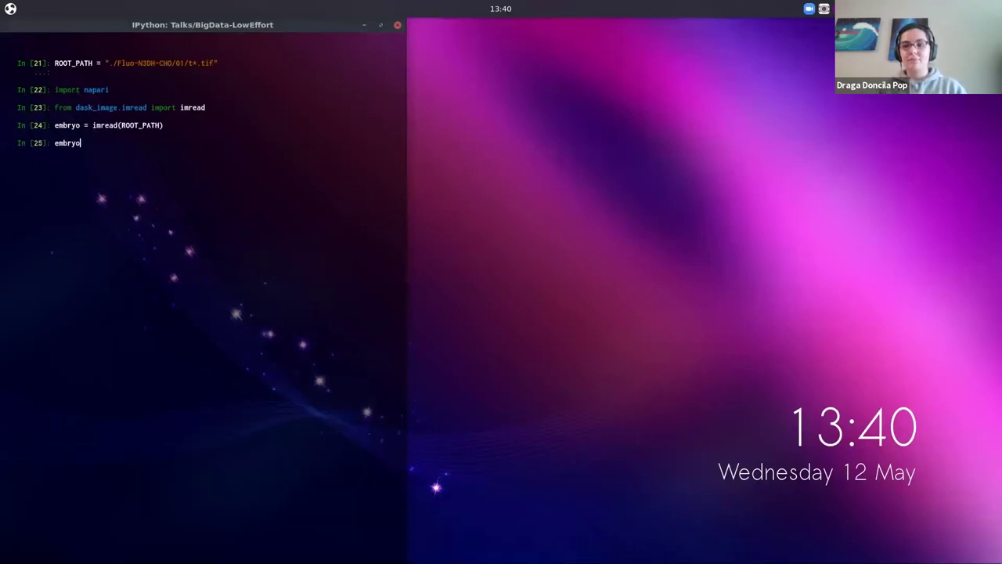
{"action": "key", "text": "Return"}
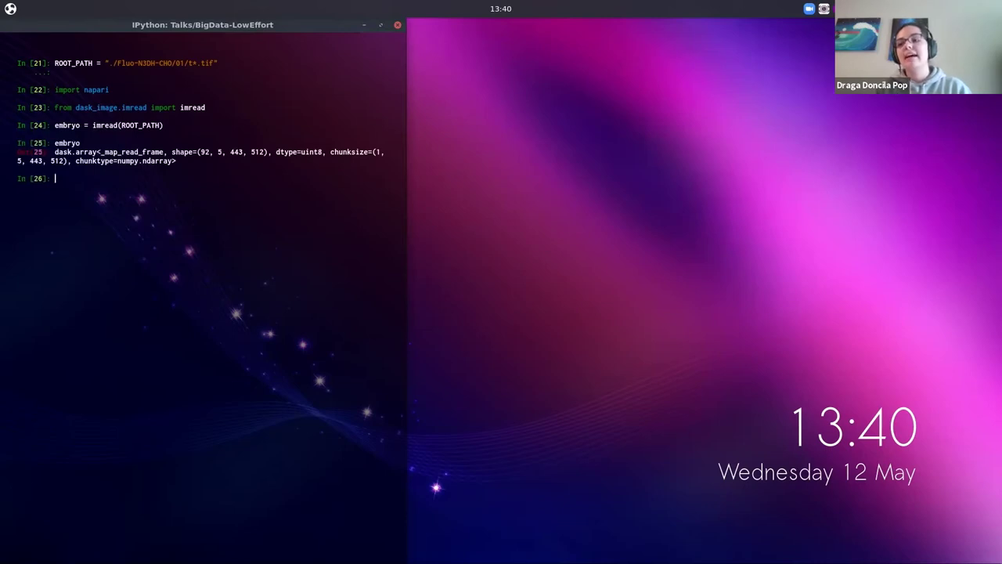
{"action": "type", "text": "viewer = napari"}
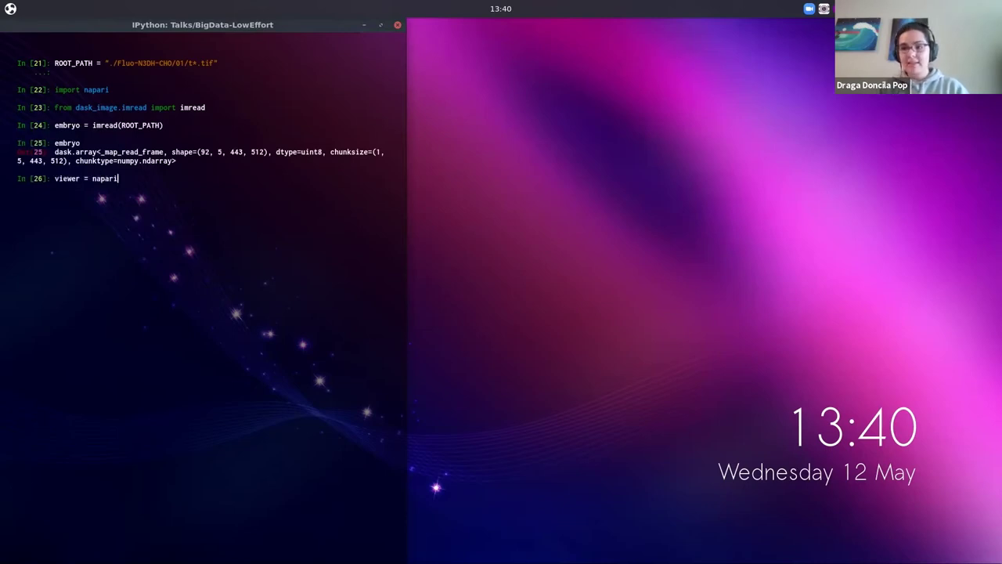
{"action": "type", "text": ".Viewer()"}
{"action": "key", "text": "Return"}
- Add the embryo array as an image layer and scrub through its z-planes
{"action": "type", "text": "viewe"}
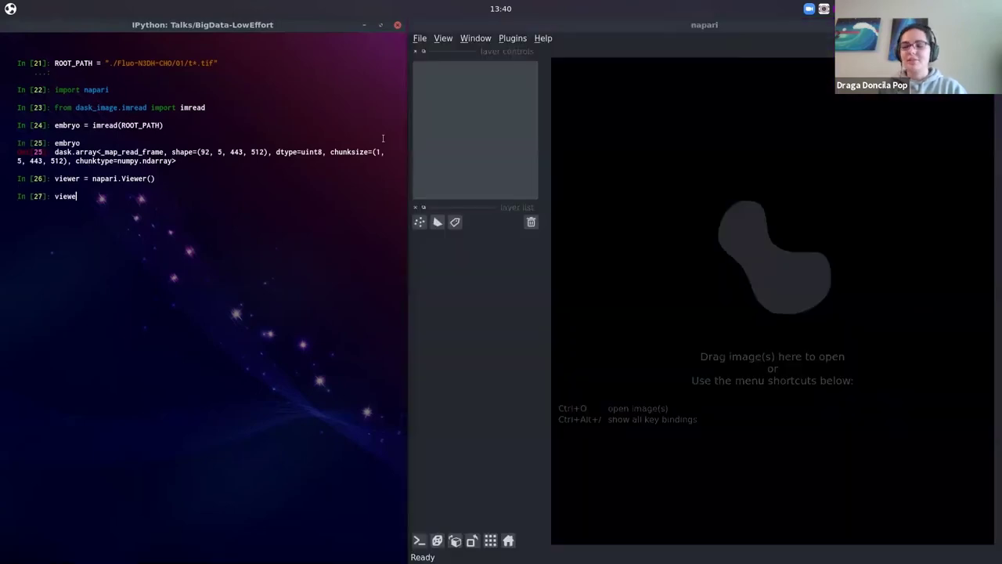
{"action": "type", "text": "r.add_"}
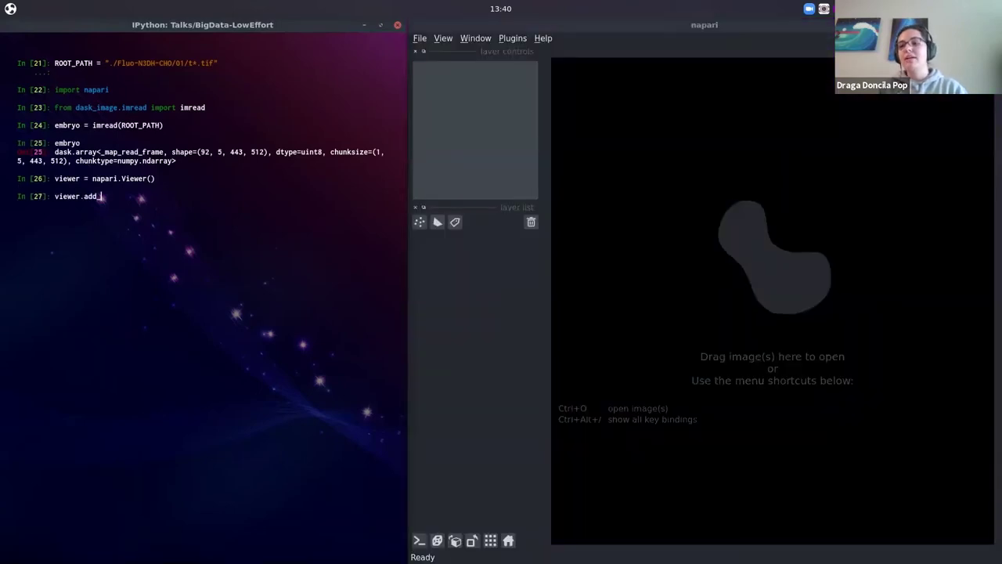
{"action": "type", "text": "image(embryo)"}
{"action": "key", "text": "Return"}
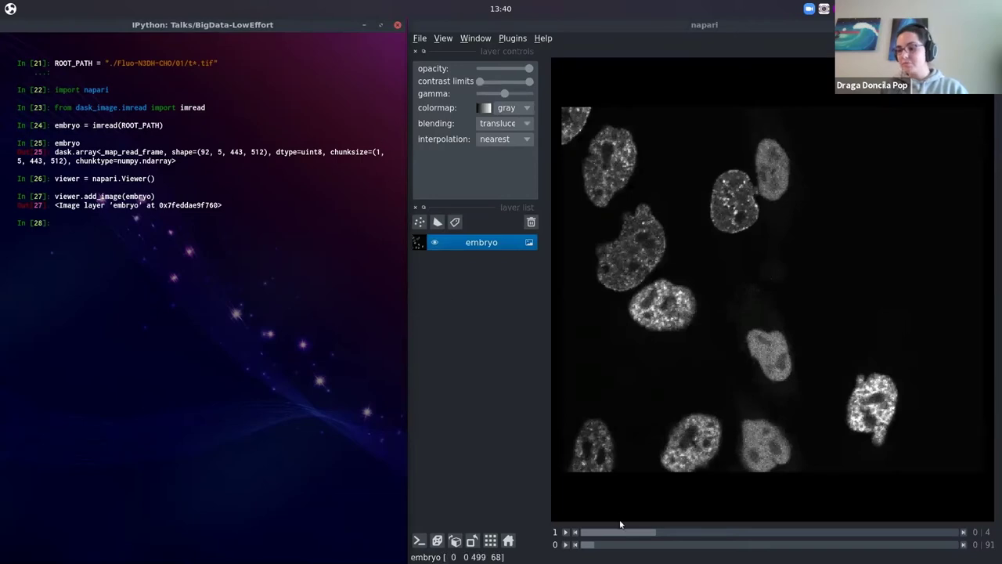
{"action": "left_click_drag", "start_coordinate": [675, 536], "coordinate": [583, 545]}
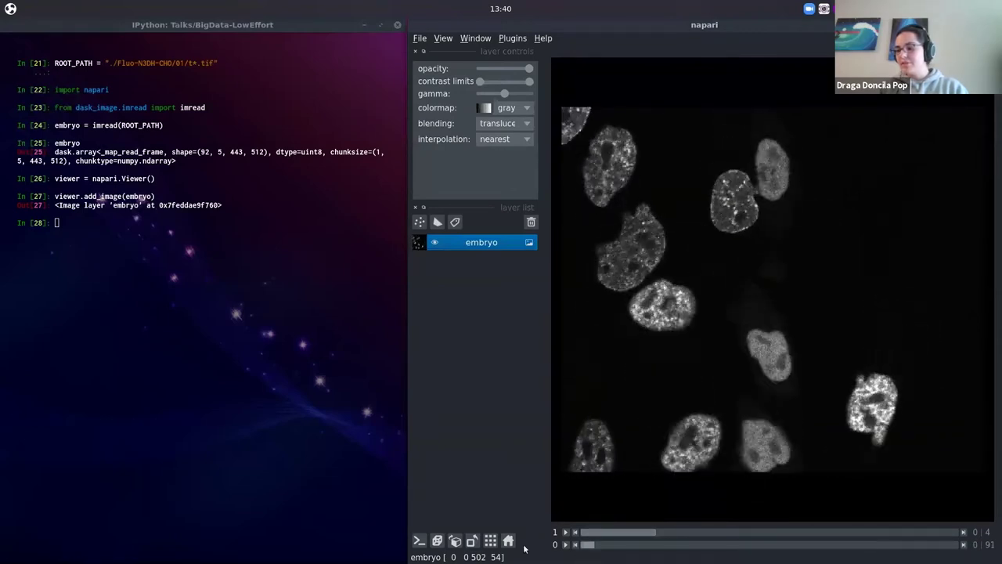
- Switch to 3D, rotate the embryo volume, reset the view, and play through the time points
{"action": "left_click", "coordinate": [439, 540]}
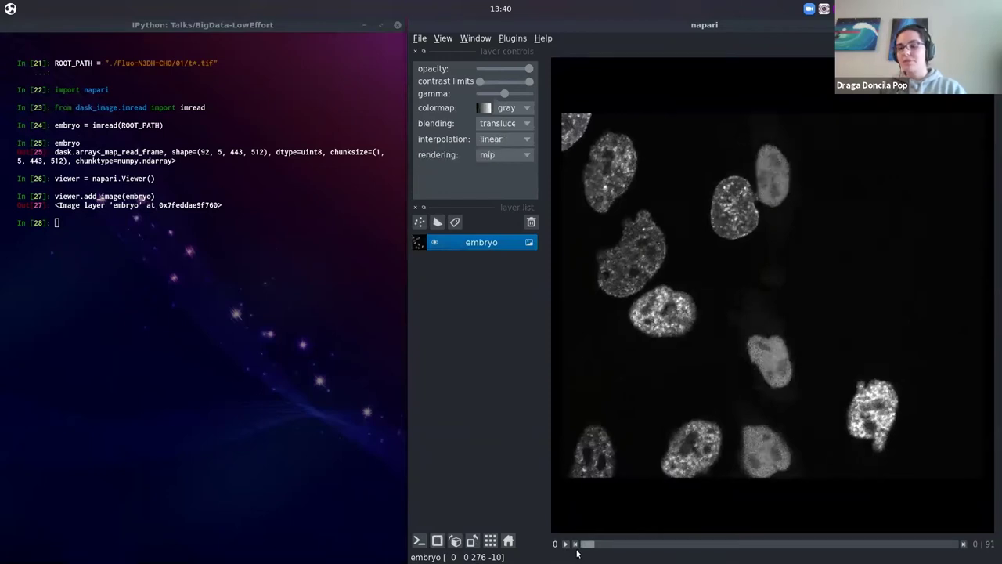
{"action": "left_click_drag", "start_coordinate": [693, 477], "coordinate": [701, 455]}
{"action": "left_click", "coordinate": [509, 540]}
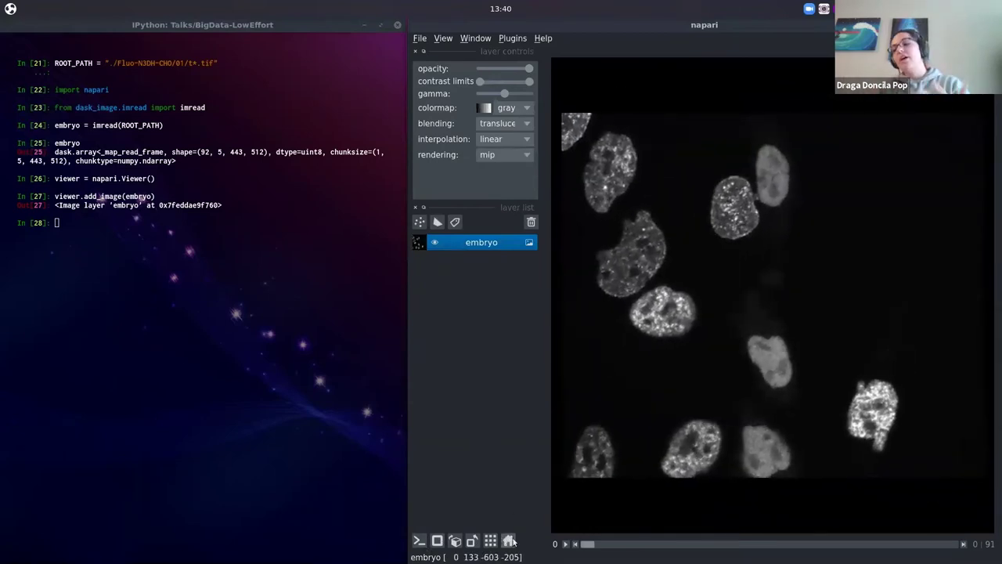
{"action": "left_click", "coordinate": [566, 544]}
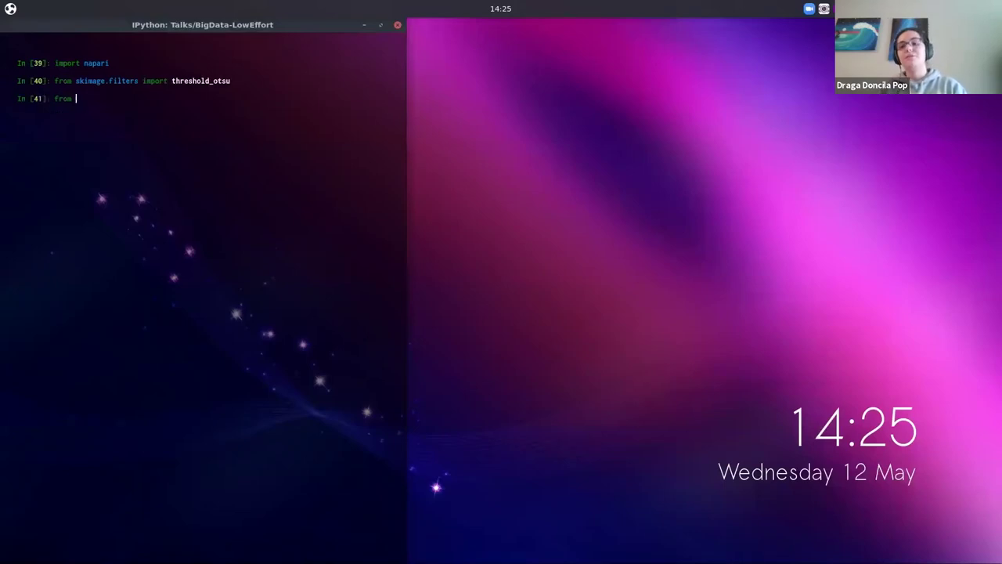
- Import label from skimage.measure, create a new viewer, and enter the cells3d open_sample line for membrane and cell_nuclei
{"action": "type", "text": "mage.measure i"}
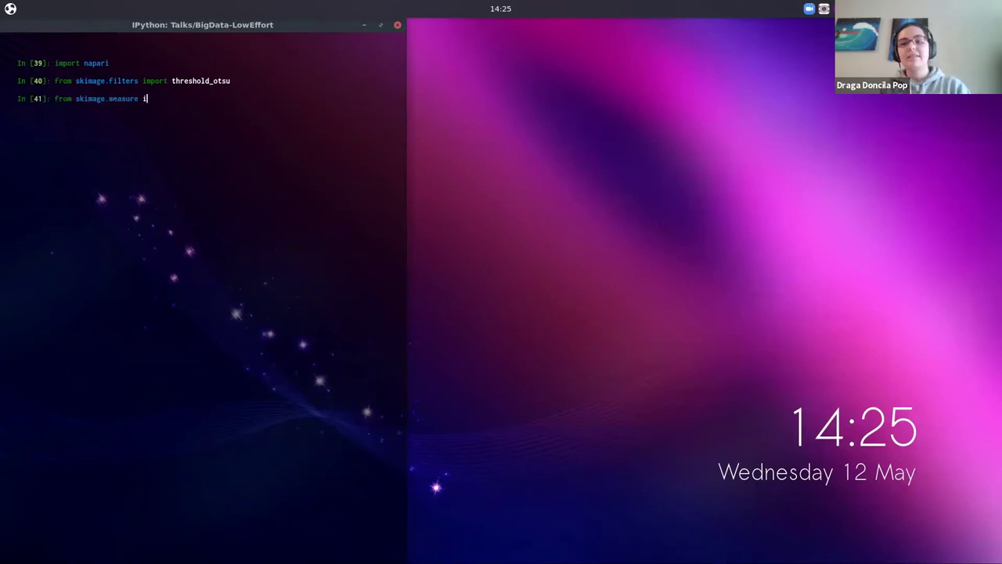
{"action": "type", "text": "mport label"}
{"action": "key", "text": "Return"}
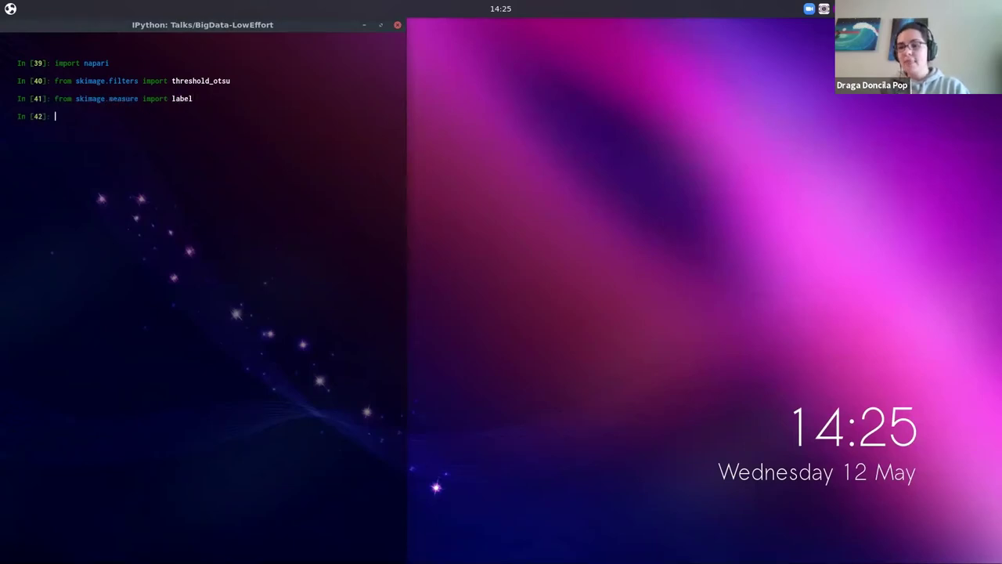
{"action": "type", "text": "viewer = napar"}
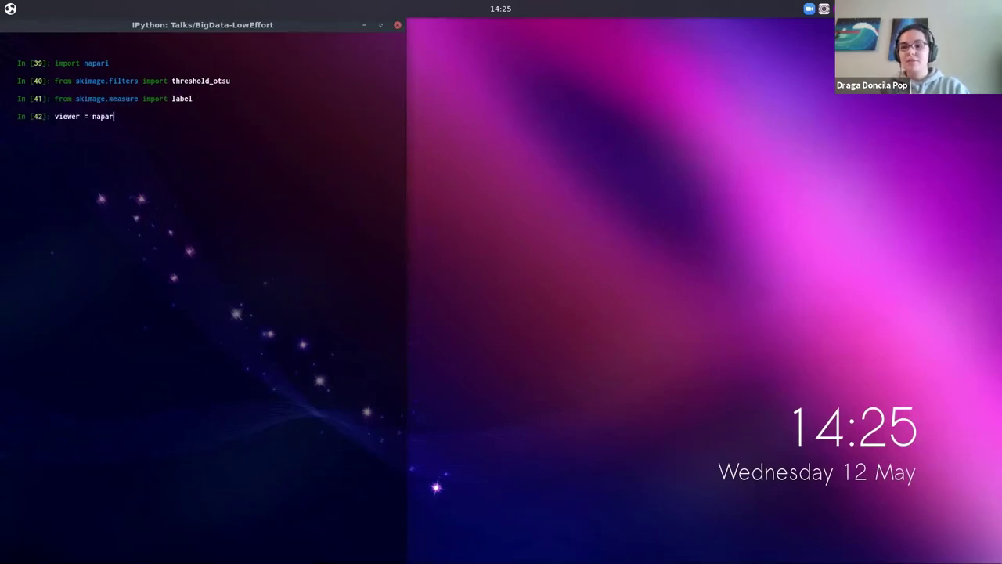
{"action": "type", "text": "i.Viewer()"}
{"action": "key", "text": "Return"}
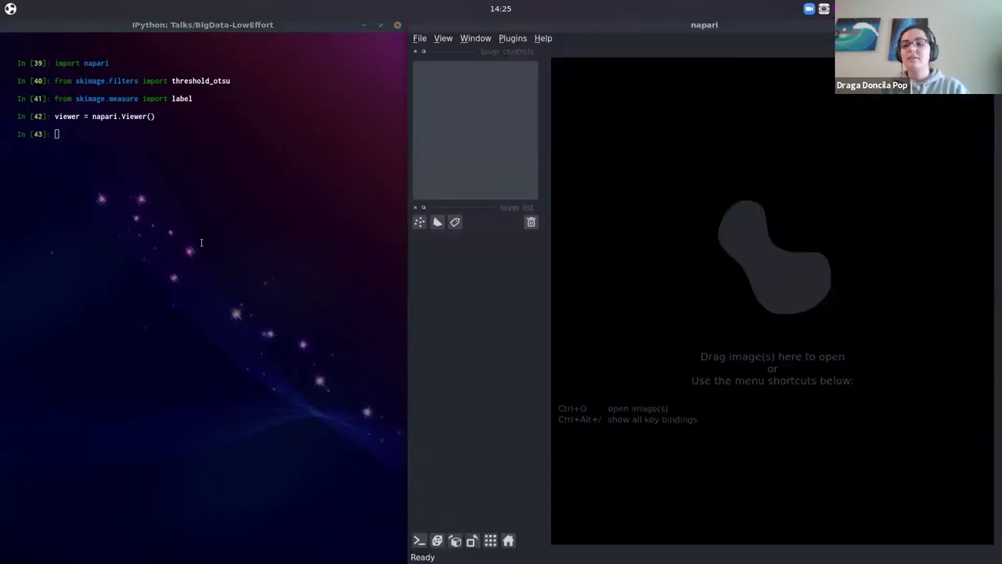
{"action": "left_click", "coordinate": [201, 243]}
{"action": "type", "text": "membrane, cell_nuclei = viewer."}
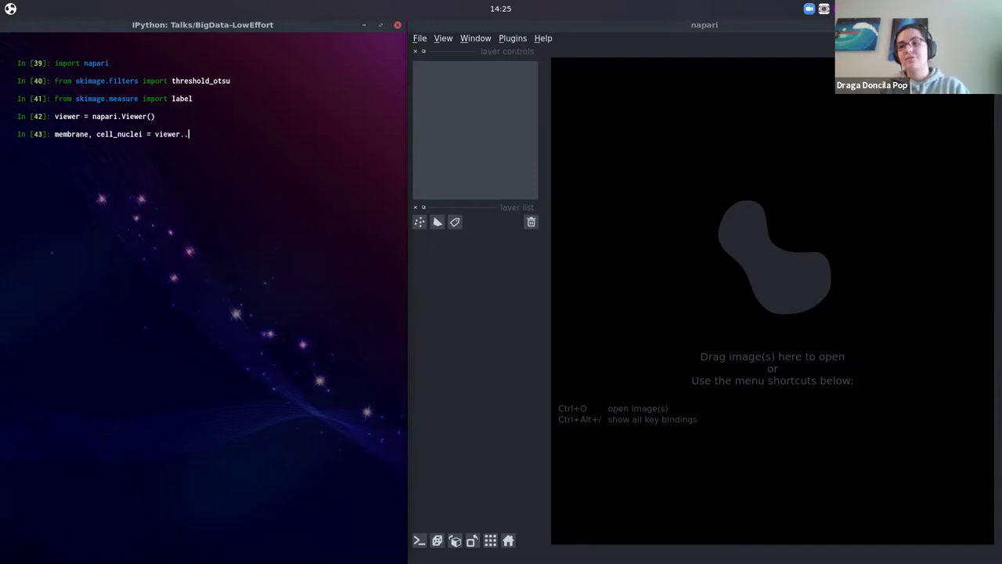
{"action": "type", "text": "open_sample('scikit-image', 'cells3d')"}
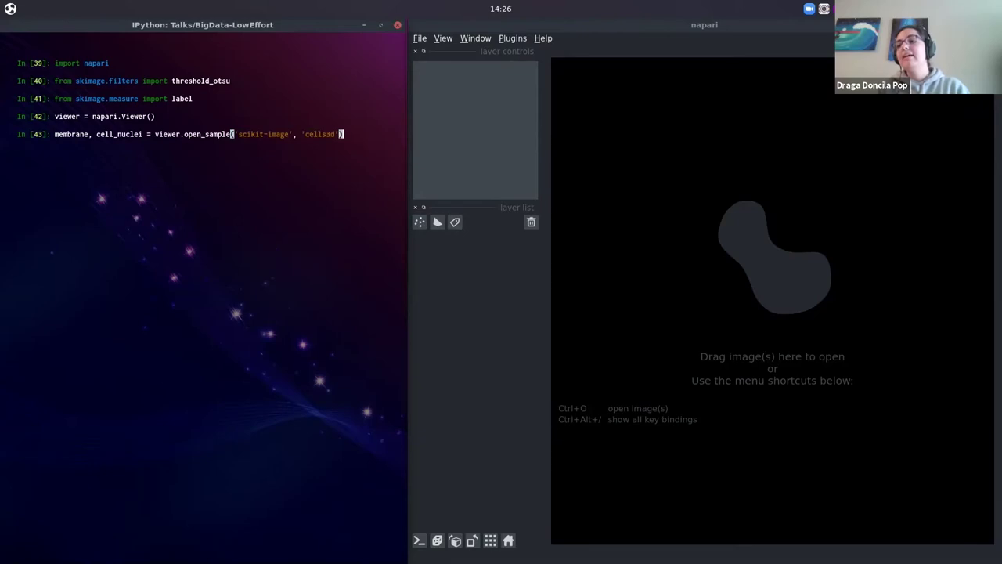
- Load the cells3d sample, keep cell_nuclei as its raw data array, and scrub deeper through the slices
{"action": "key", "text": "Return"}
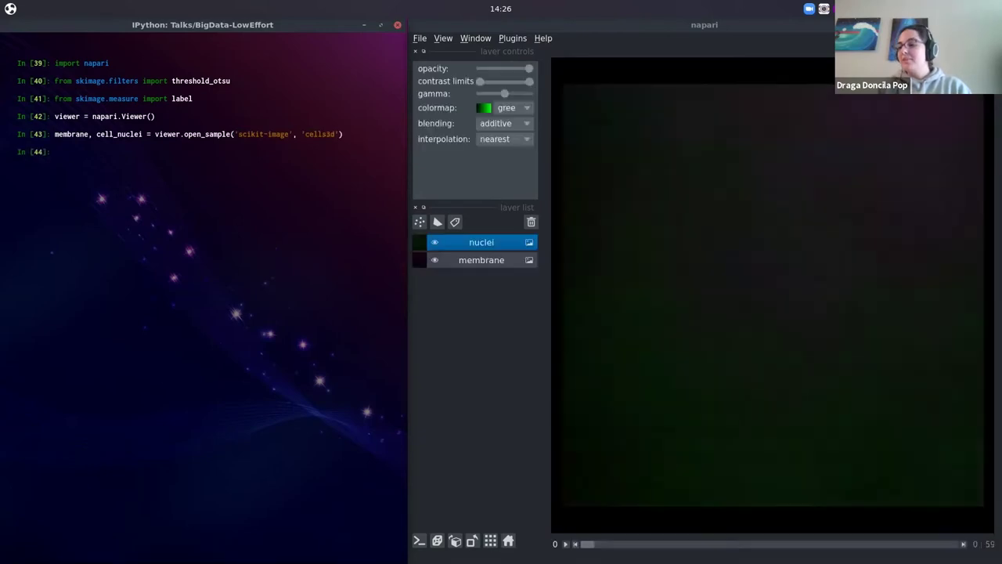
{"action": "type", "text": "cell_nuclei "}
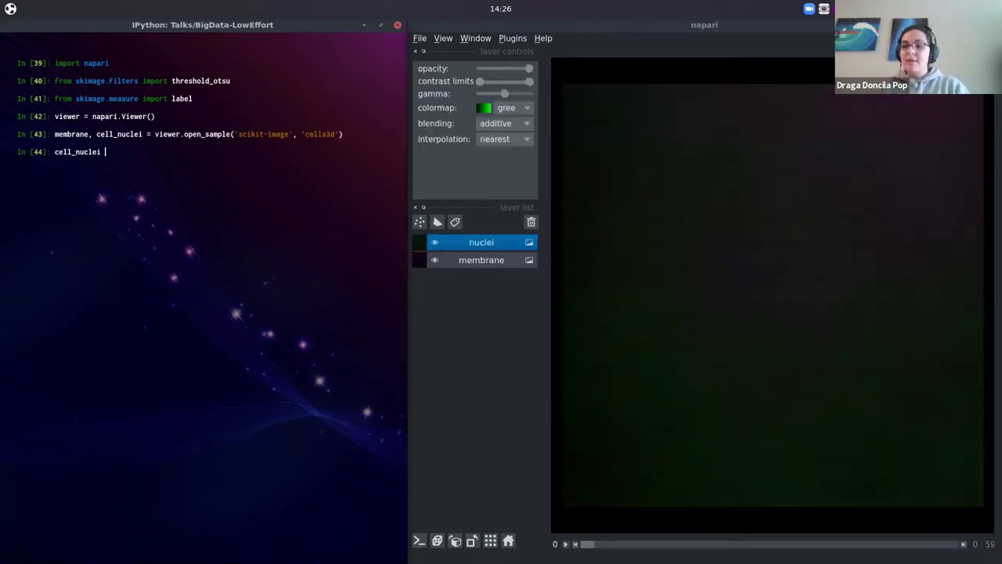
{"action": "type", "text": "= cell_nu"}
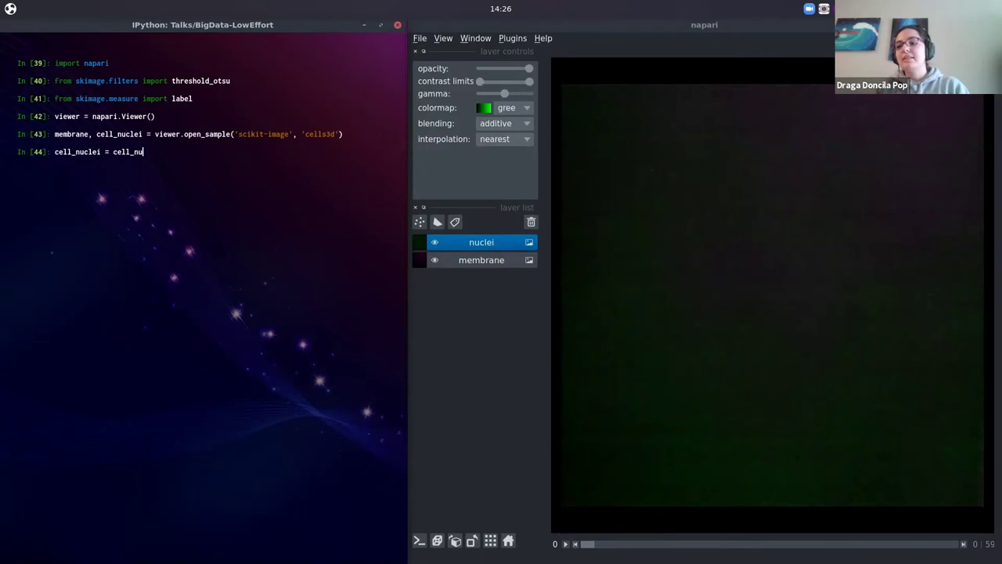
{"action": "type", "text": "clei.data"}
{"action": "key", "text": "Return"}
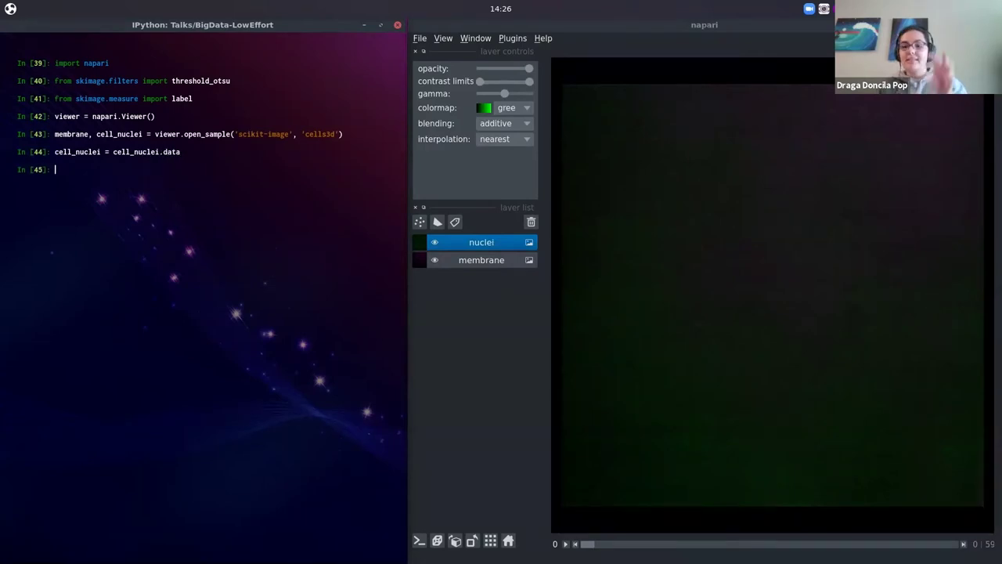
{"action": "left_click_drag", "start_coordinate": [592, 544], "coordinate": [640, 561]}
{"action": "left_click", "coordinate": [84, 216]}
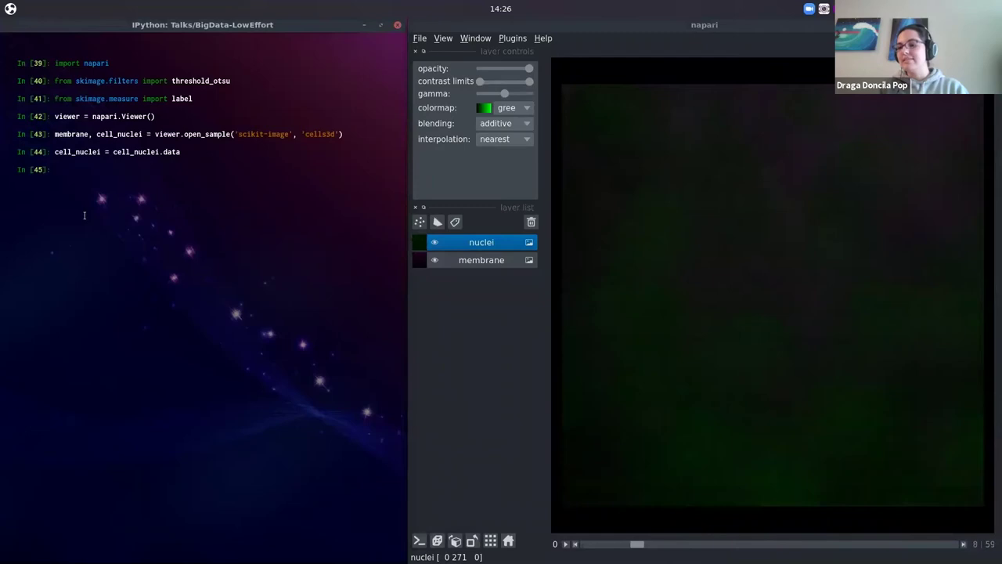
- Otsu-threshold the nuclei, binarise and label them, and add segmented_nuclei as a translucent labels layer
{"action": "type", "text": "threshold = "}
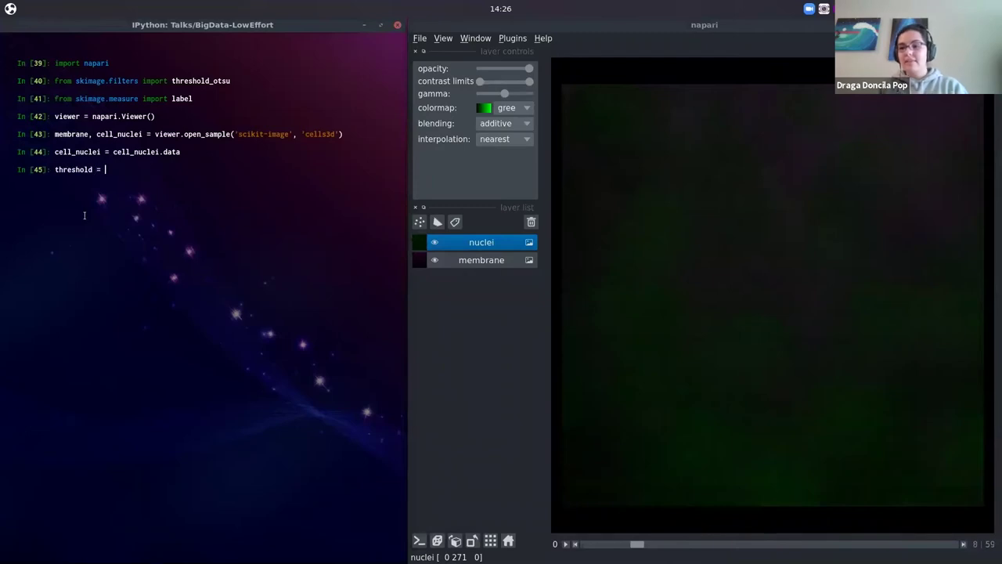
{"action": "type", "text": "threshold_o"}
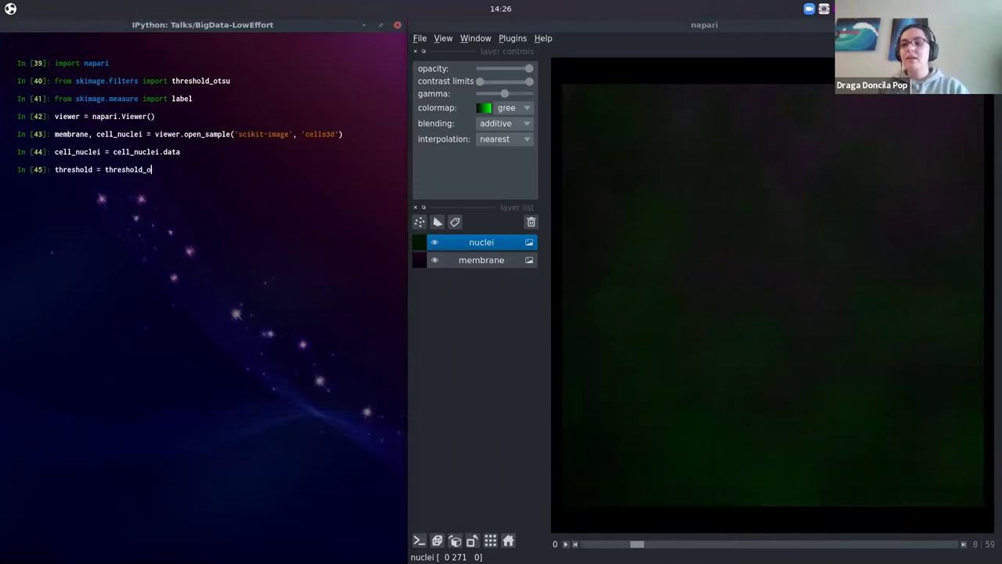
{"action": "type", "text": "tsu(cell_nuclei)"}
{"action": "key", "text": "Return"}
{"action": "type", "text": "binaris"}
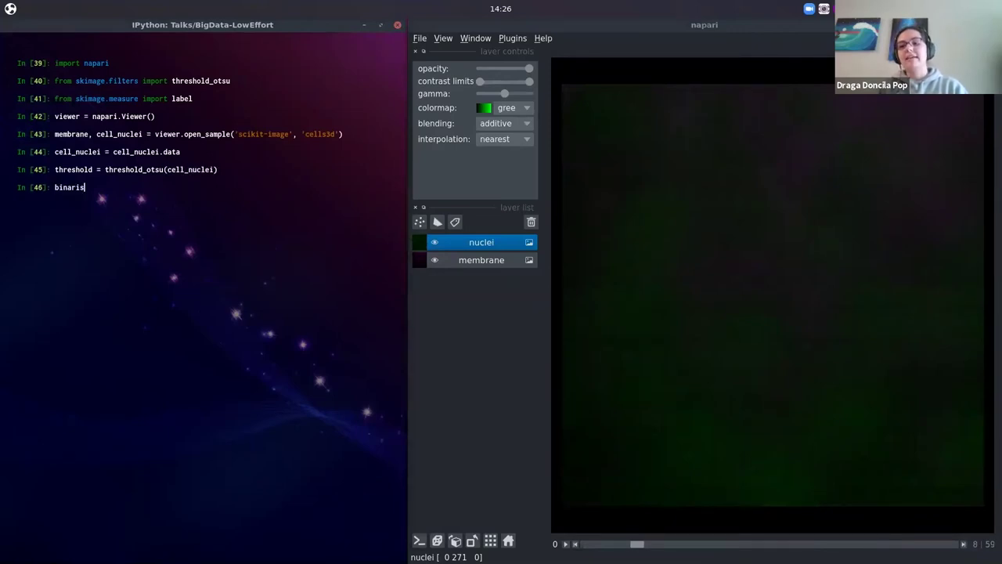
{"action": "type", "text": "ed = cell_nuclei > threshold"}
{"action": "key", "text": "Return"}
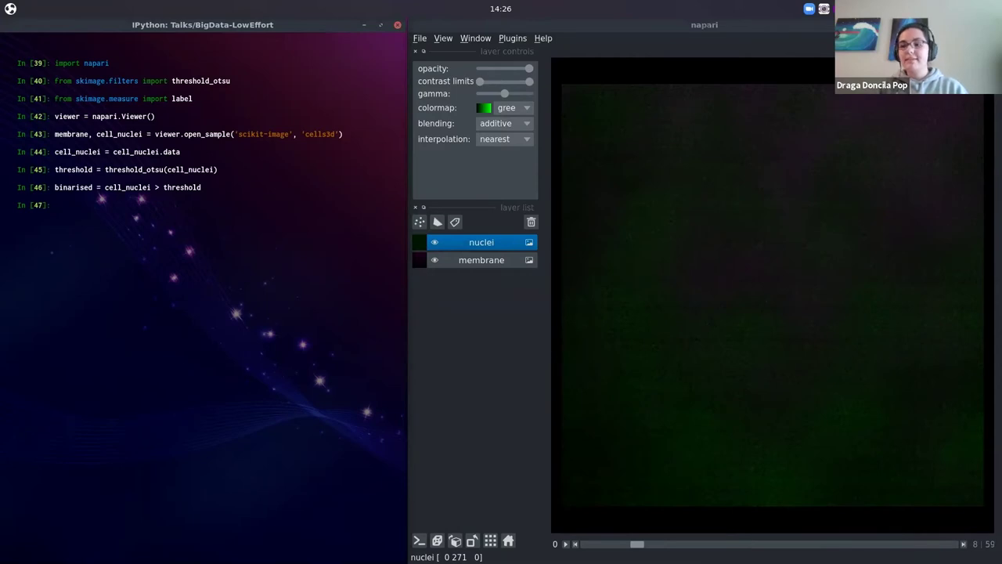
{"action": "type", "text": "segmented_"}
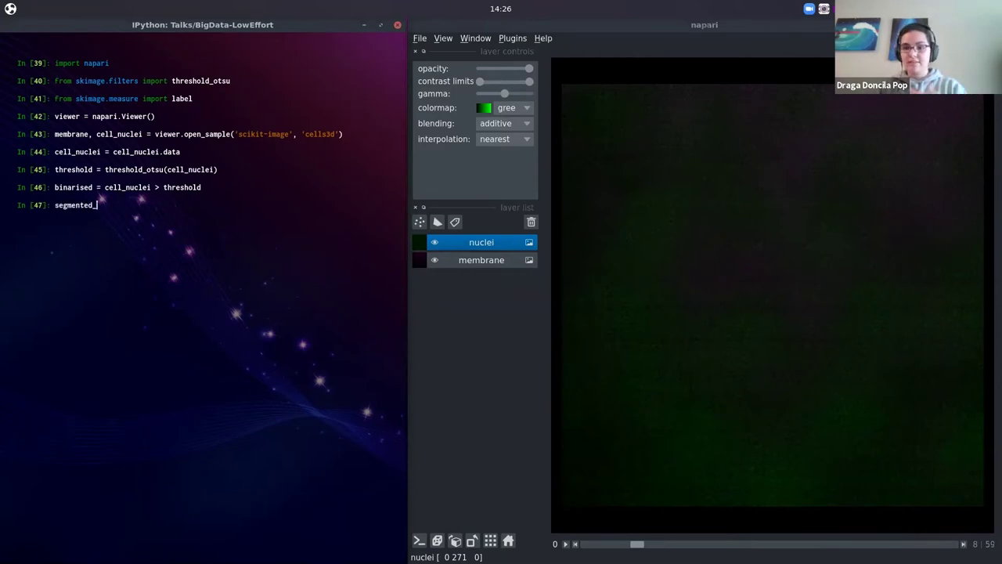
{"action": "type", "text": "nuclei = label(binarise"}
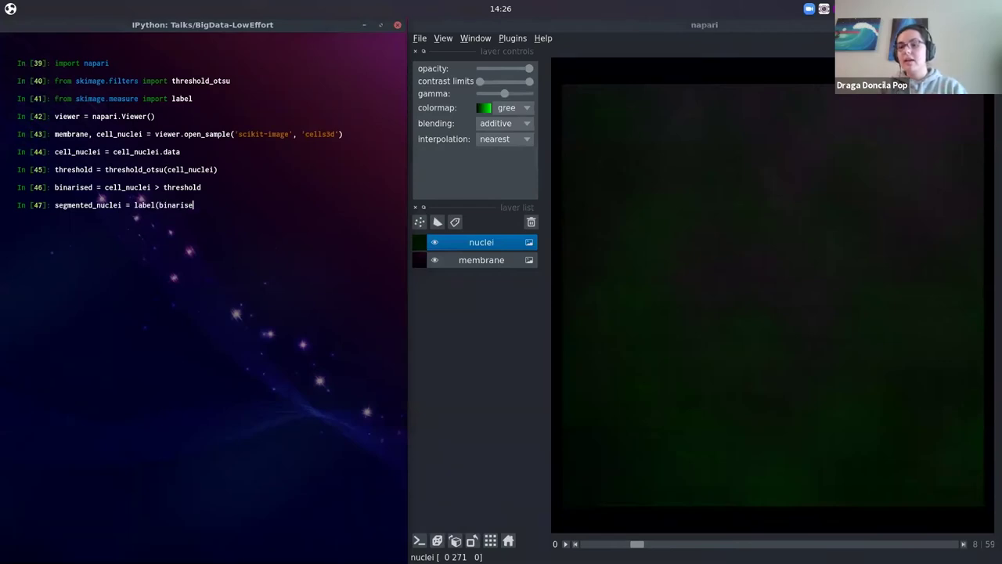
{"action": "type", "text": "d)"}
{"action": "key", "text": "Return"}
{"action": "type", "text": "viewer.add_label"}
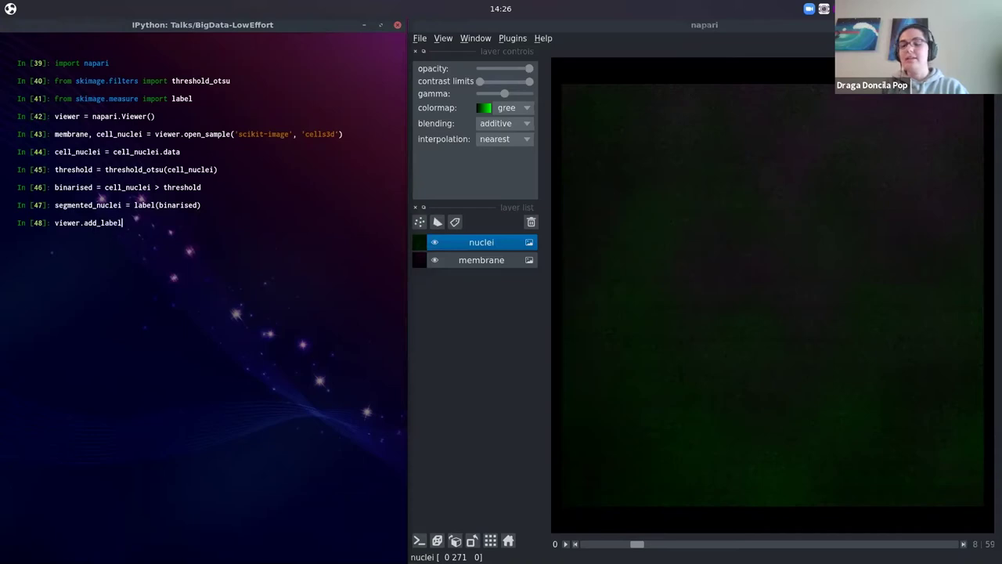
{"action": "type", "text": "s(segmented_"}
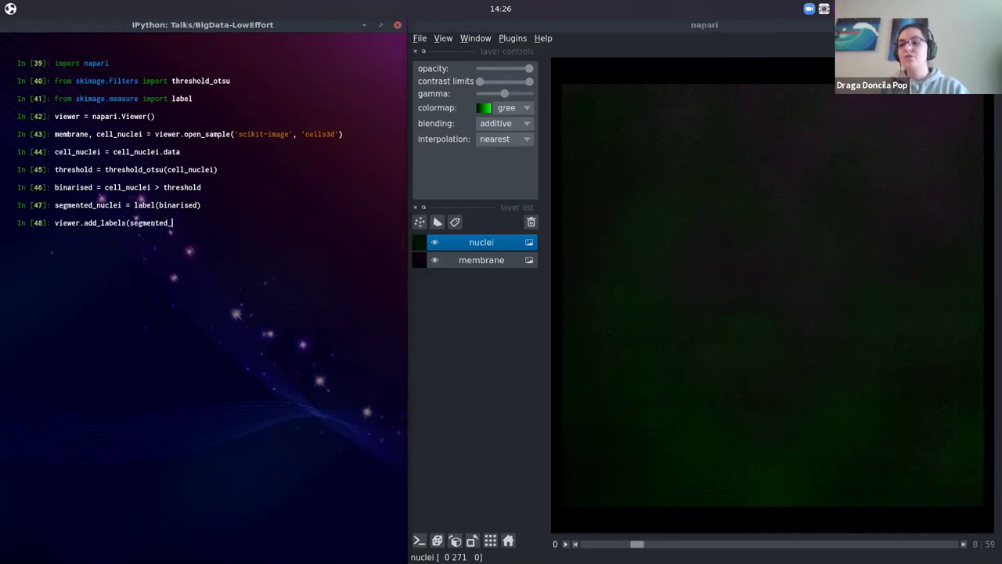
{"action": "type", "text": "nuclei, blending='translucen"}
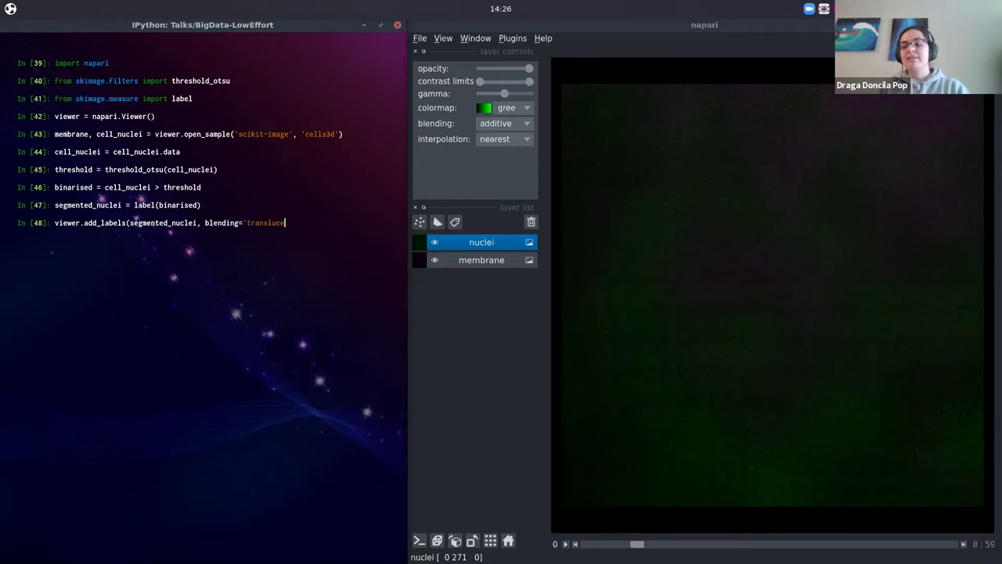
{"action": "type", "text": "t')"}
{"action": "key", "text": "Return"}
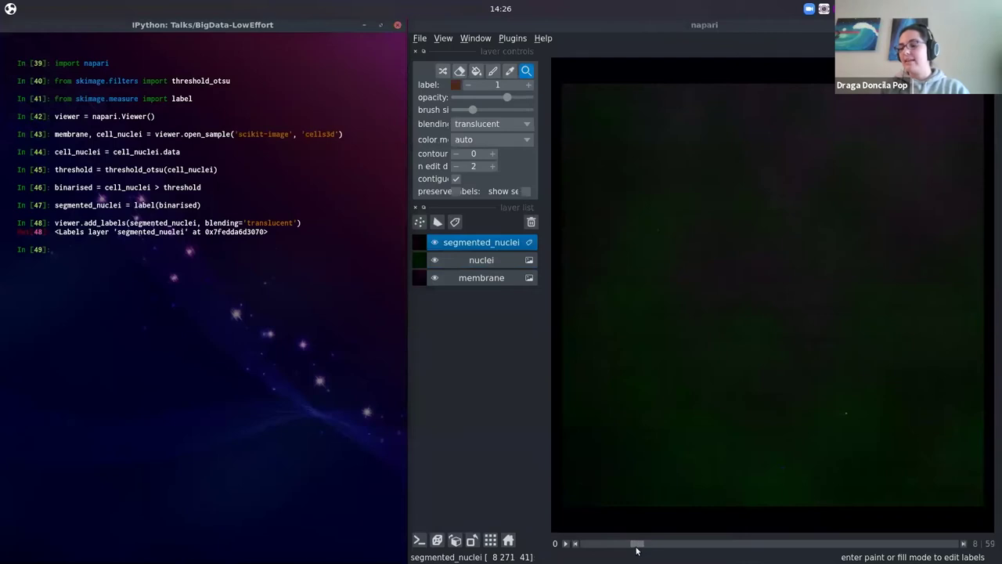
- Move to an earlier slice, switch to 3D with Ctrl+Y, and rotate the nuclei volume
{"action": "left_click_drag", "start_coordinate": [637, 543], "coordinate": [799, 542]}
{"action": "key", "text": "ctrl+y"}
{"action": "left_click_drag", "start_coordinate": [816, 456], "coordinate": [808, 394]}
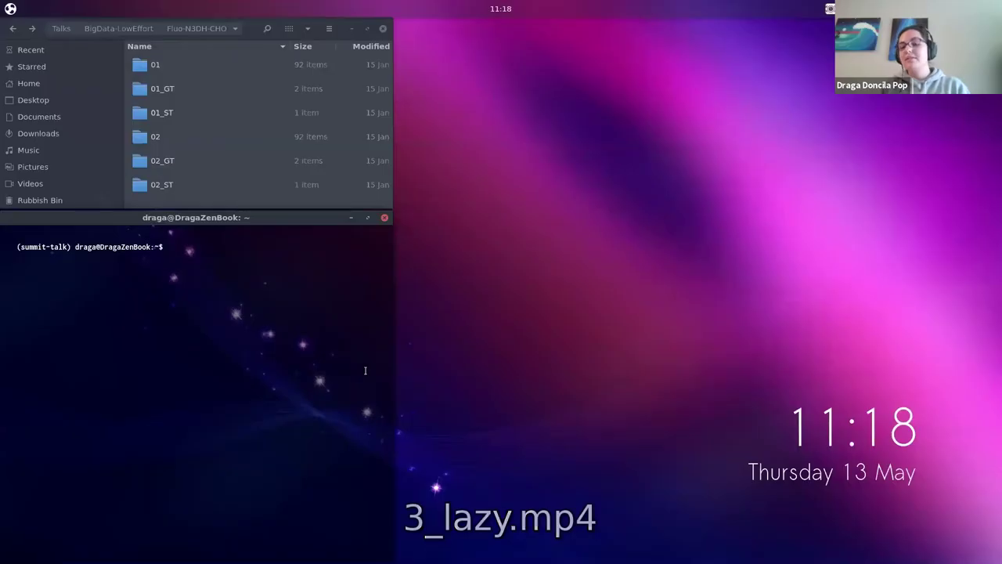
- Launch napari from the terminal and drop folder 02 onto the canvas as a single layer
{"action": "type", "text": "napari"}
{"action": "key", "text": "Return"}
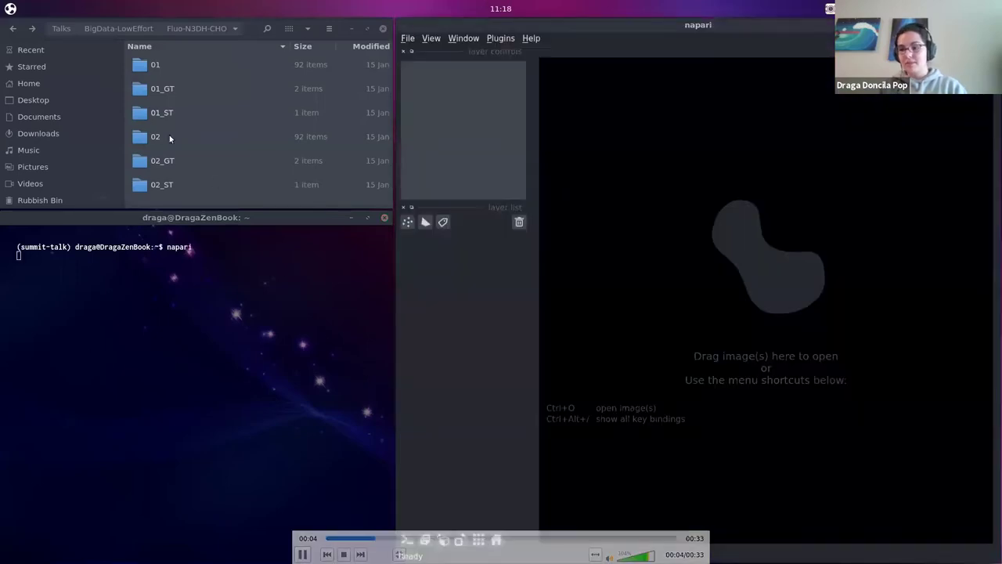
{"action": "double_click", "coordinate": [154, 138]}
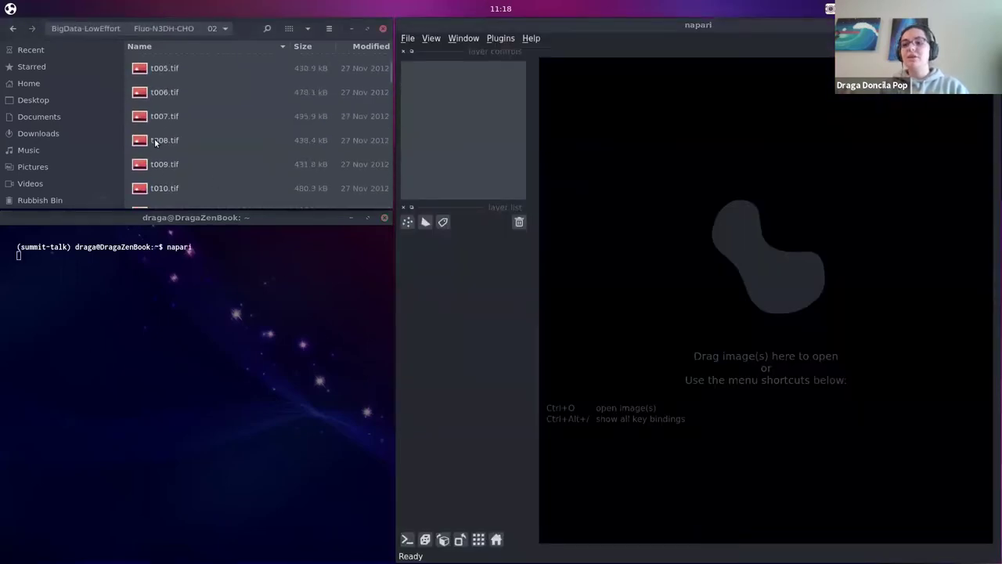
{"action": "scroll", "coordinate": [154, 141], "scroll_direction": "down", "scroll_amount": 2}
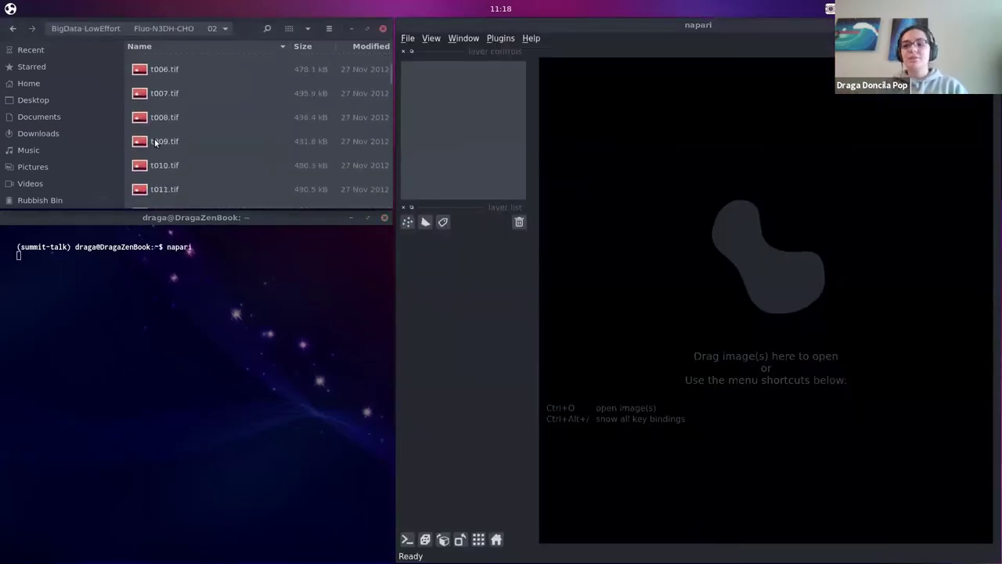
{"action": "left_click", "coordinate": [12, 28]}
{"action": "left_click_drag", "start_coordinate": [180, 132], "coordinate": [644, 225]}
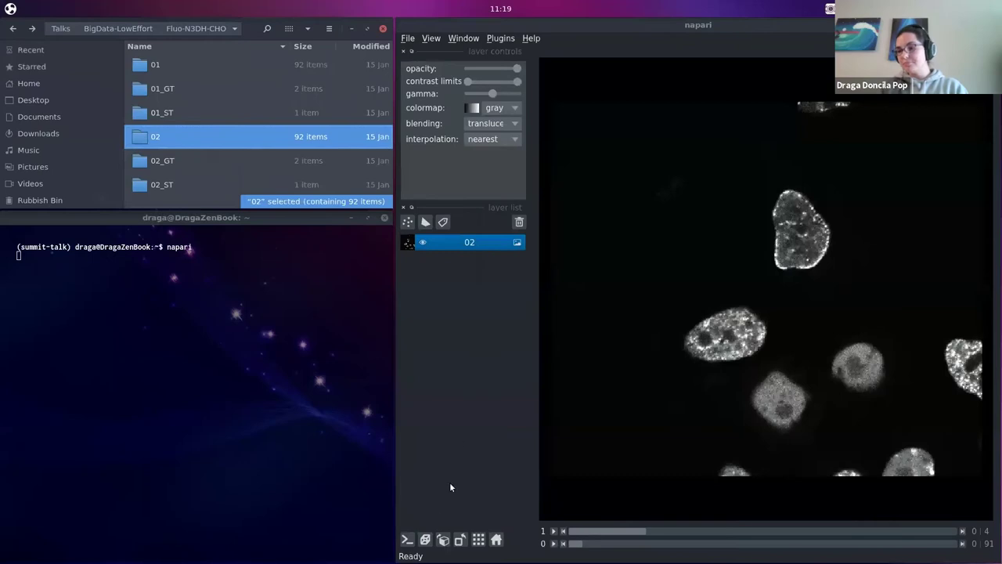
- In the napari console, evaluate viewer.layers[0].data to show the 92-time-point dask array, then scrub time
{"action": "left_click", "coordinate": [408, 539]}
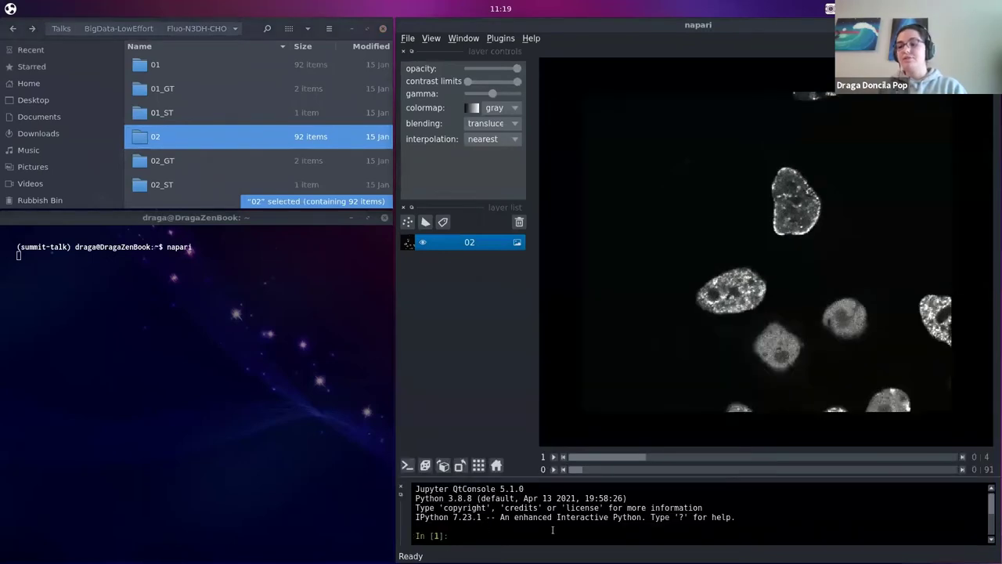
{"action": "type", "text": "viewer.layers[0]"}
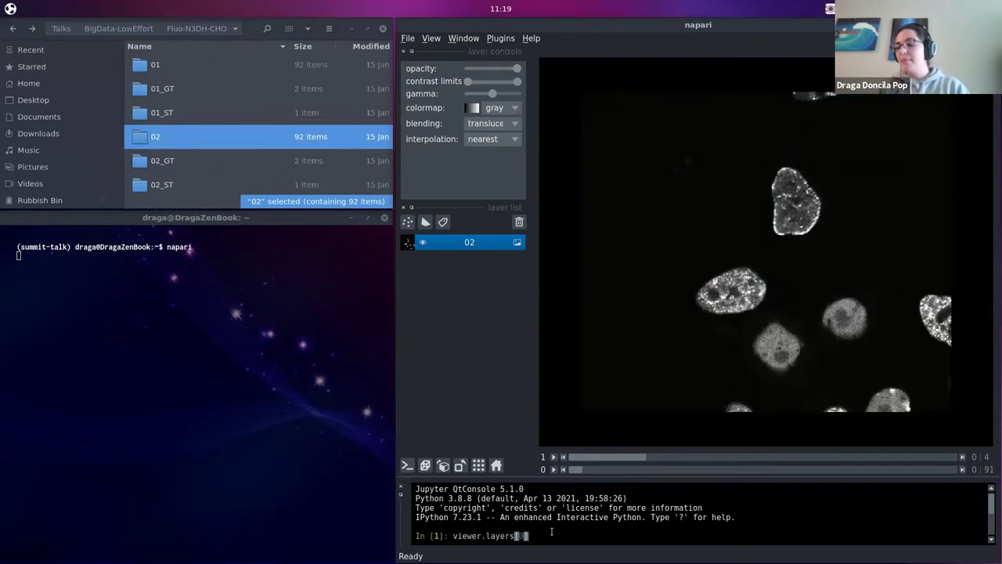
{"action": "key", "text": "Return"}
{"action": "key", "text": "Up"}
{"action": "type", "text": ".data"}
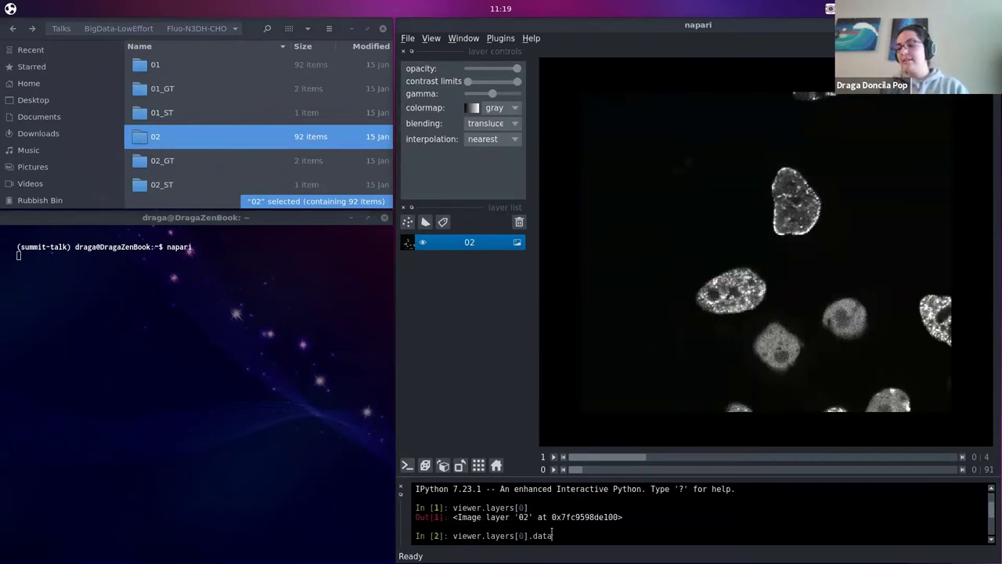
{"action": "key", "text": "Return"}
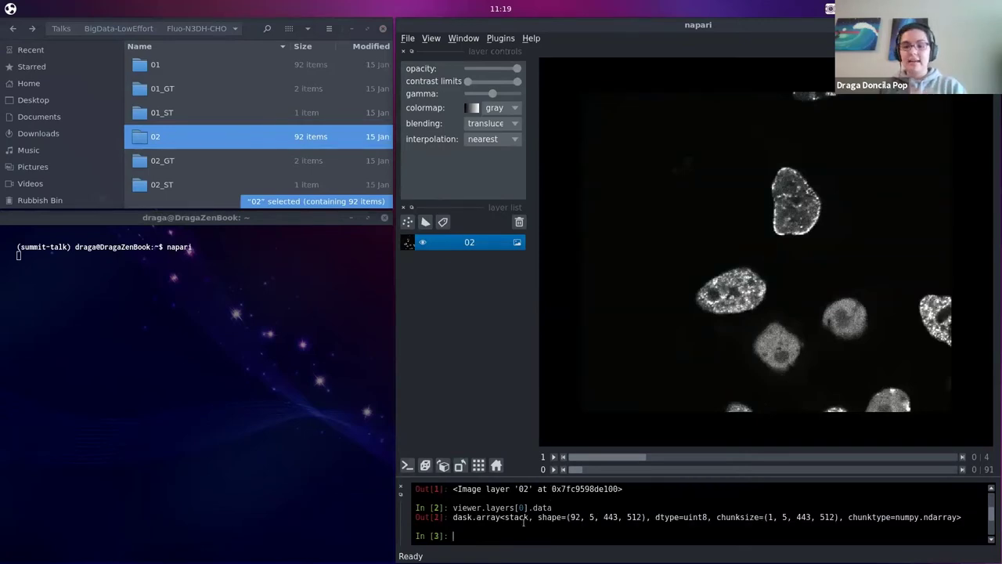
{"action": "left_click_drag", "start_coordinate": [453, 517], "coordinate": [872, 518]}
{"action": "left_click_drag", "start_coordinate": [579, 470], "coordinate": [692, 461]}
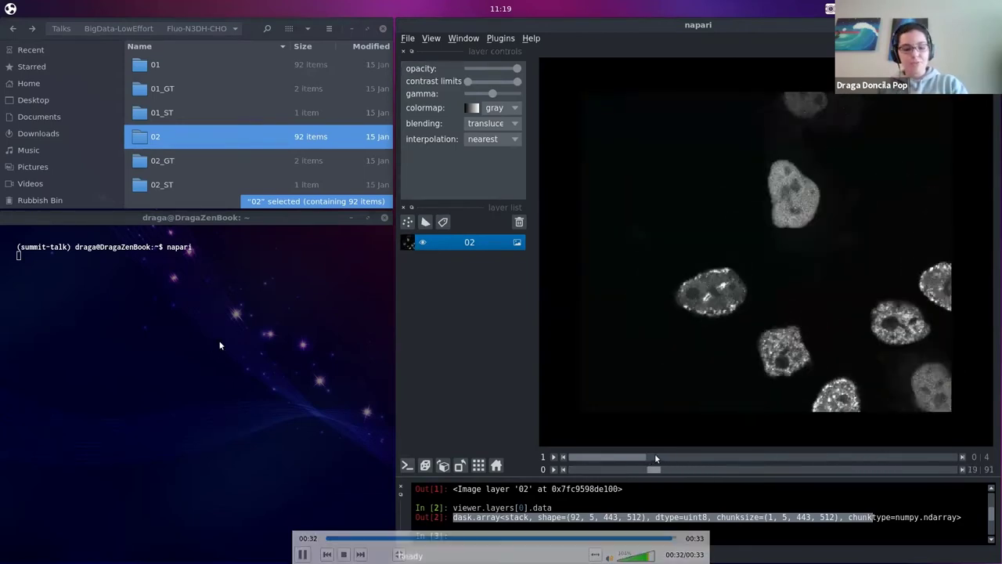
{"action": "key", "text": "alt+Tab"}
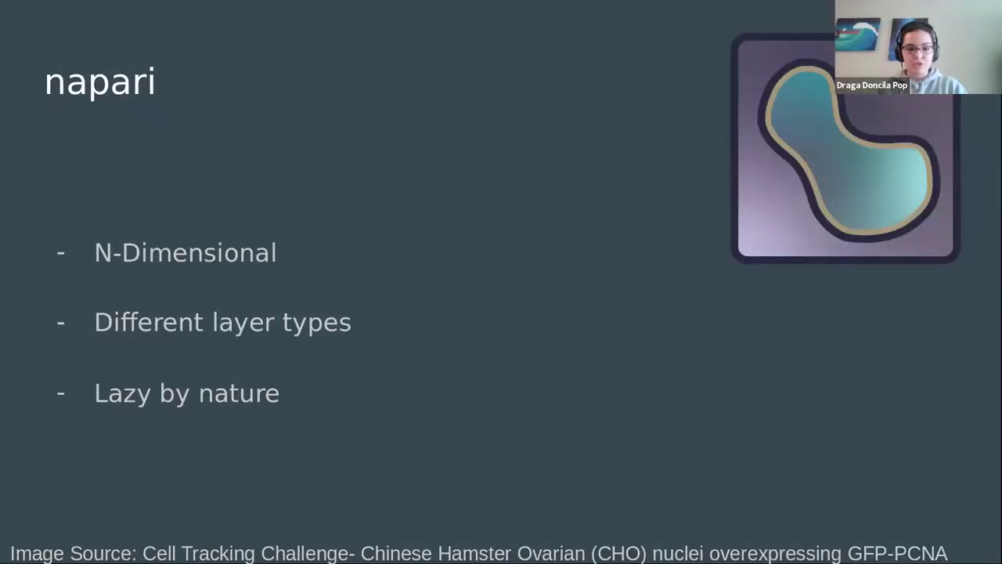
- Reveal the Extensible through plugins bullet on the napari slide
{"action": "key", "text": "Right"}
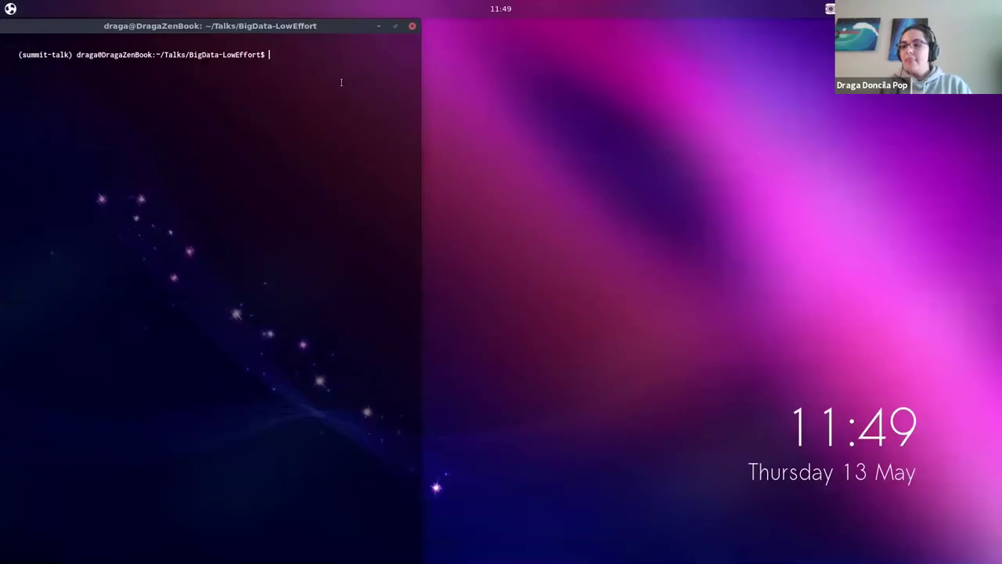
- List the talk folder's files and install the ome-zarr package with pip
{"action": "type", "text": "ls"}
{"action": "key", "text": "Return"}
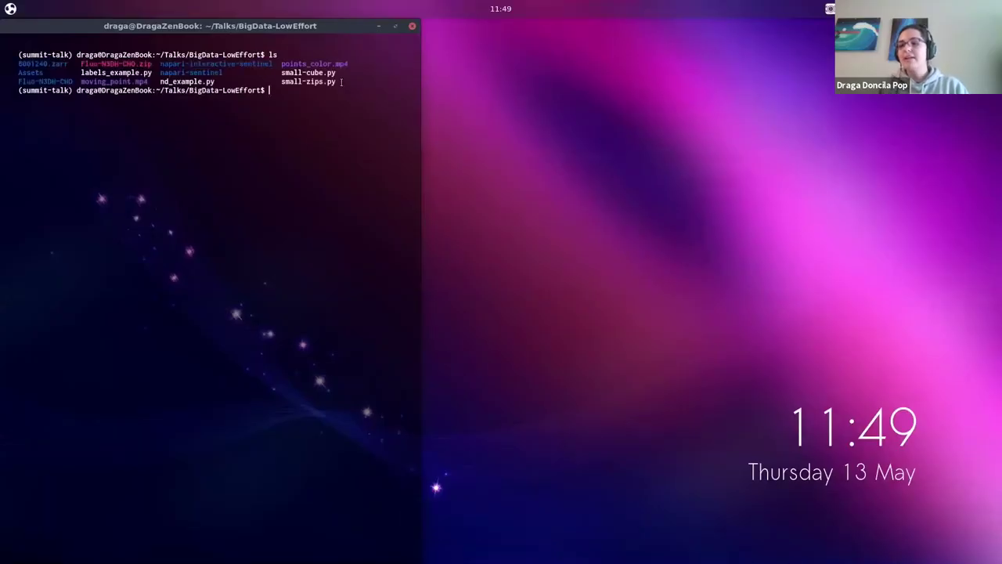
{"action": "left_click_drag", "start_coordinate": [63, 64], "coordinate": [15, 64]}
{"action": "left_click", "coordinate": [356, 122]}
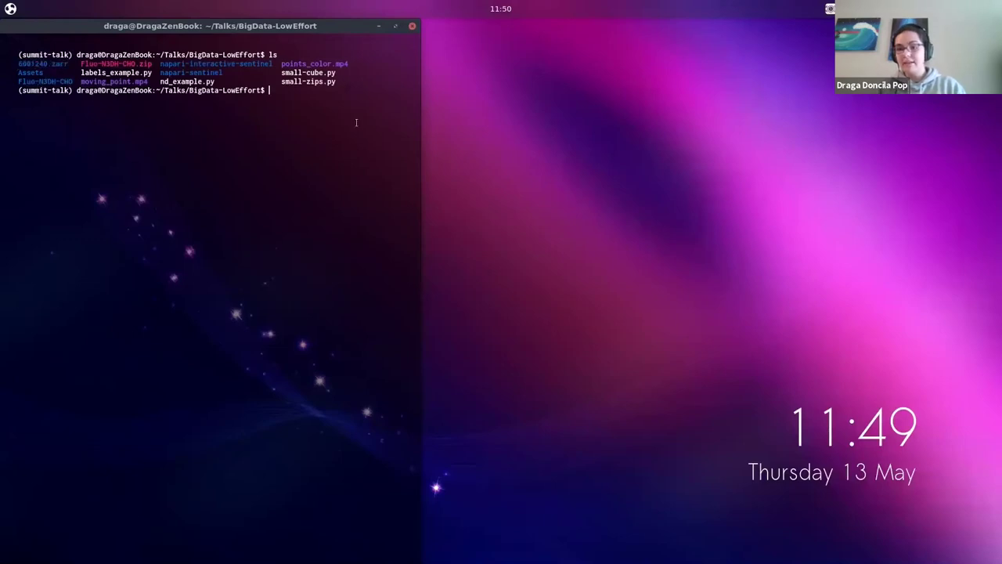
{"action": "type", "text": "pip install ome-zarr"}
{"action": "key", "text": "Return"}
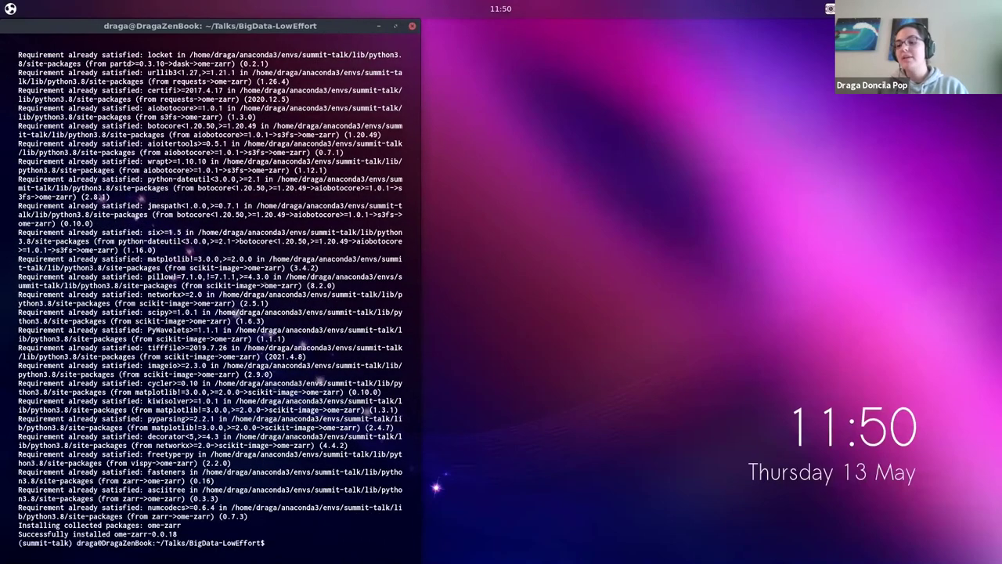
- Clear the terminal and run napari 6001240.zarr/ to load the Dapi and LaminB1 layers
{"action": "type", "text": "clear"}
{"action": "key", "text": "Return"}
{"action": "type", "text": "napari 6001"}
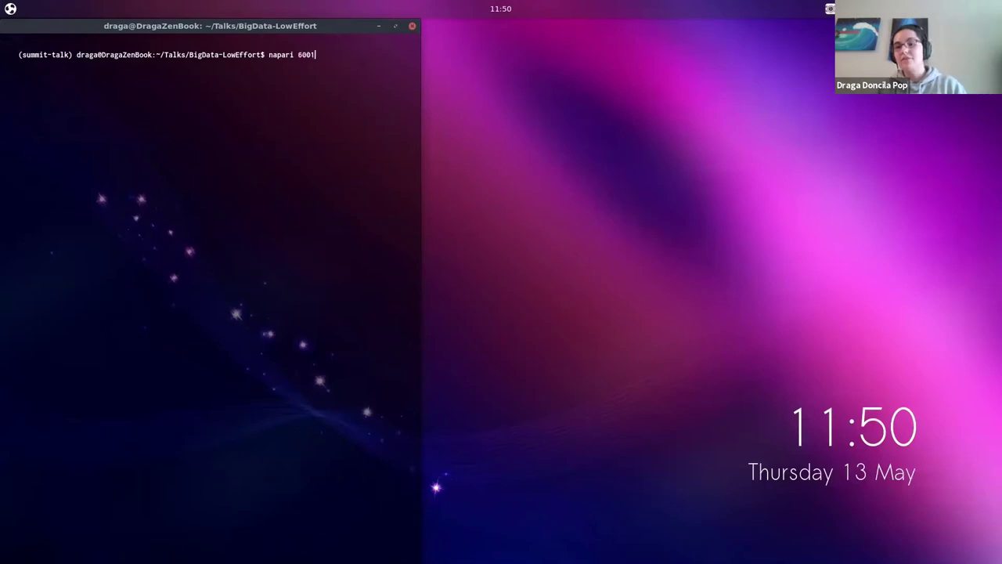
{"action": "type", "text": "240.zarr/"}
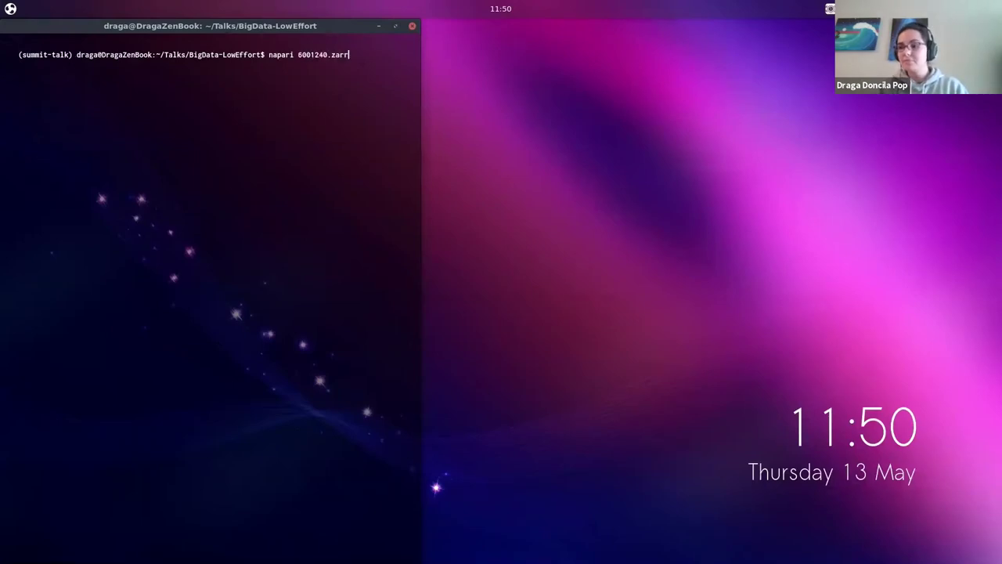
{"action": "key", "text": "Return"}
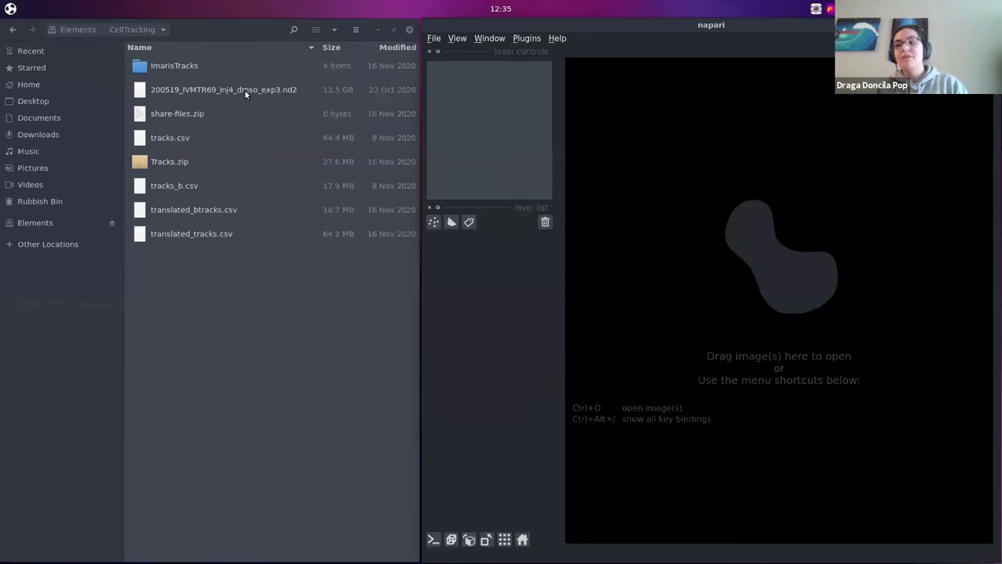
- After the .nd2 file fails to open, install nd2-dask via Plugins > Install/Uninstall Packages
{"action": "left_click_drag", "start_coordinate": [240, 96], "coordinate": [589, 357]}
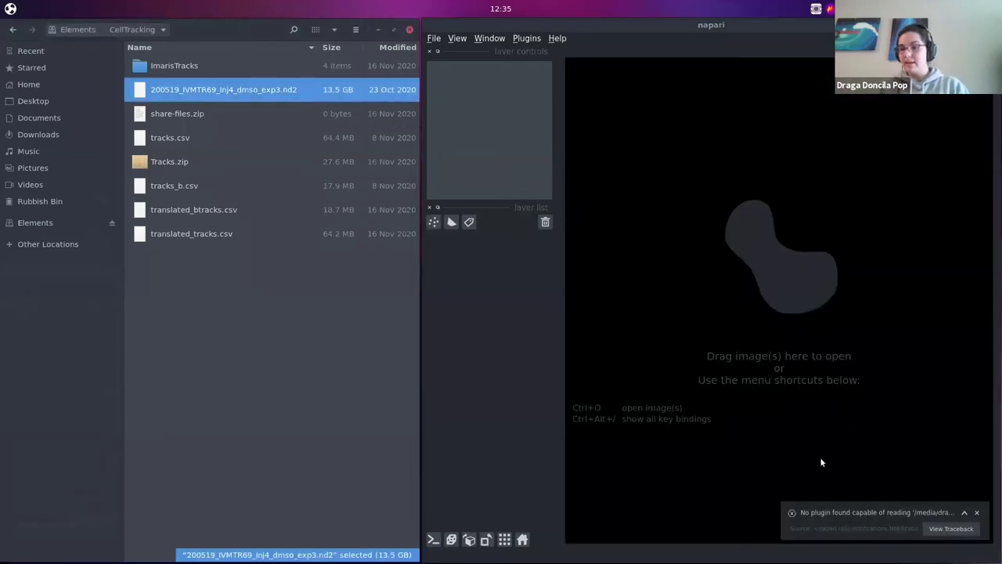
{"action": "left_click", "coordinate": [526, 38]}
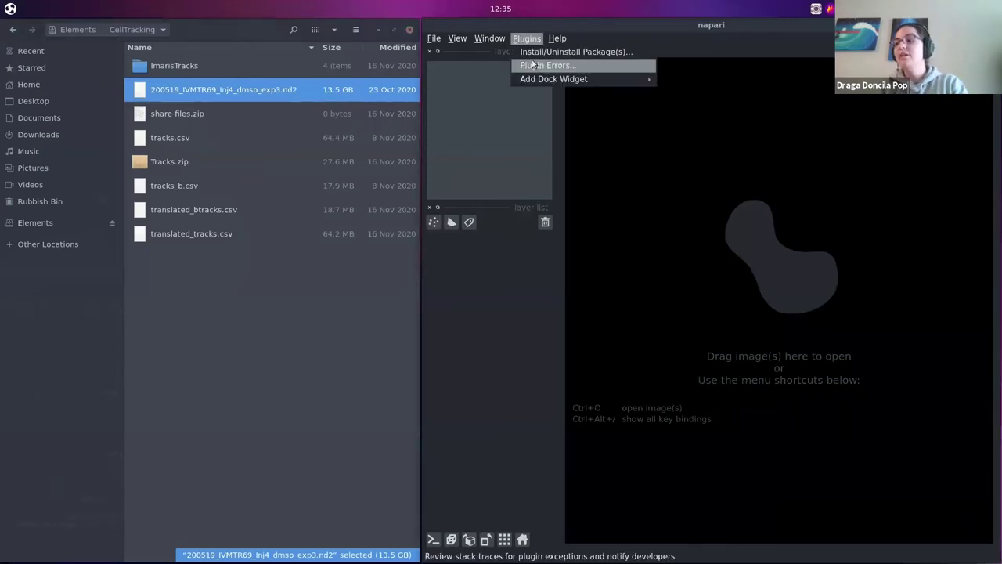
{"action": "left_click", "coordinate": [534, 51]}
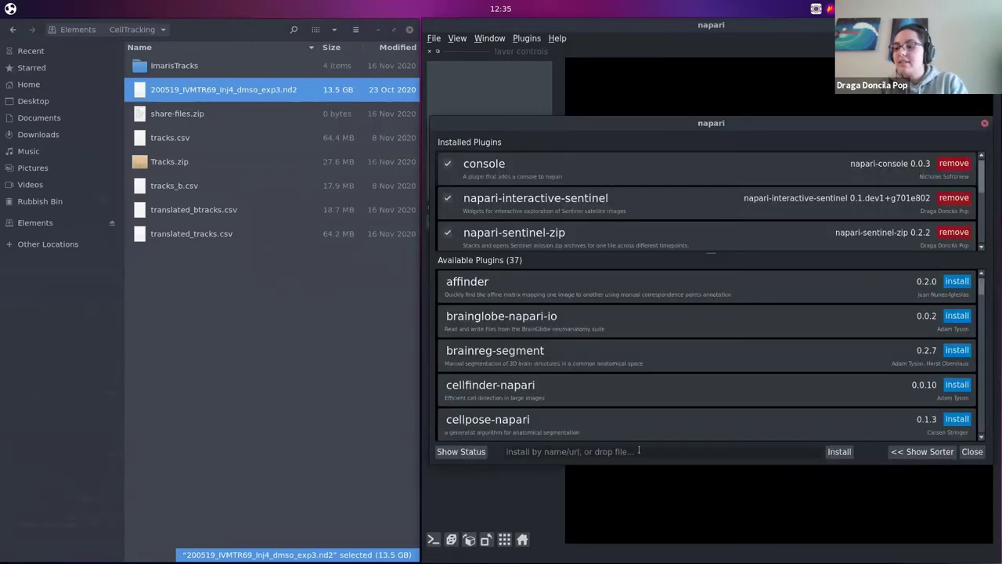
{"action": "left_click", "coordinate": [639, 451]}
{"action": "type", "text": "nd2-dask"}
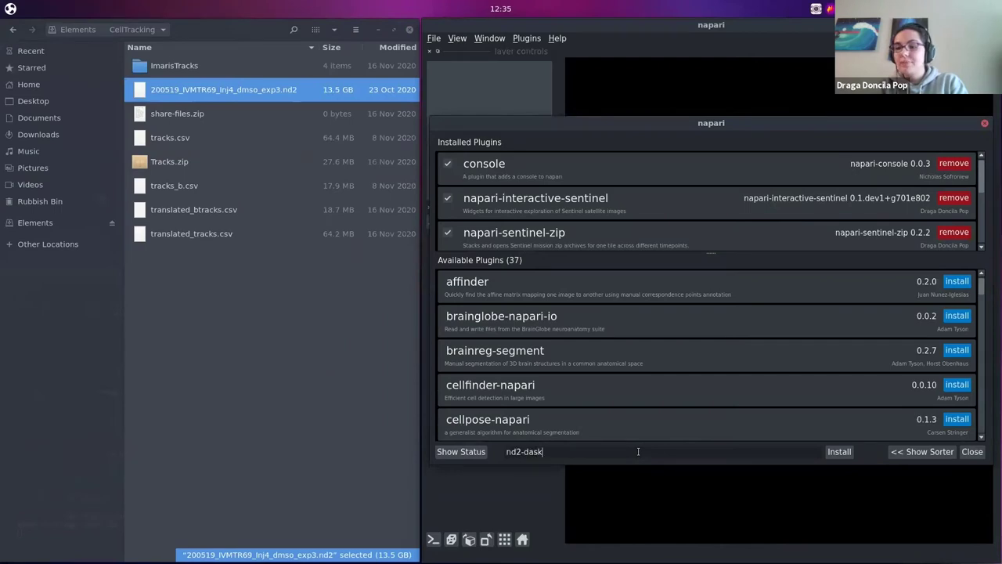
{"action": "key", "text": "Return"}
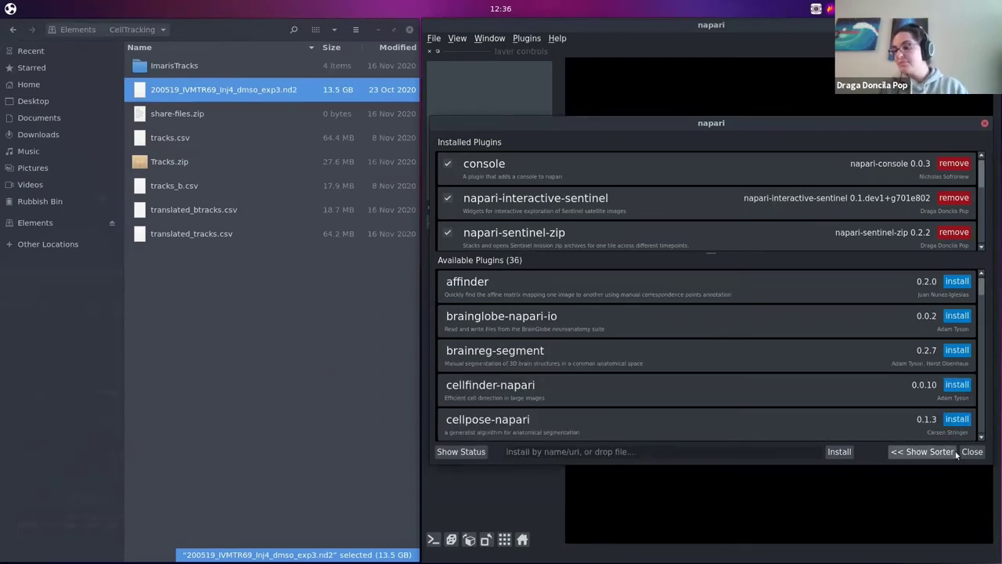
{"action": "scroll", "coordinate": [653, 214], "scroll_direction": "down", "scroll_amount": 3}
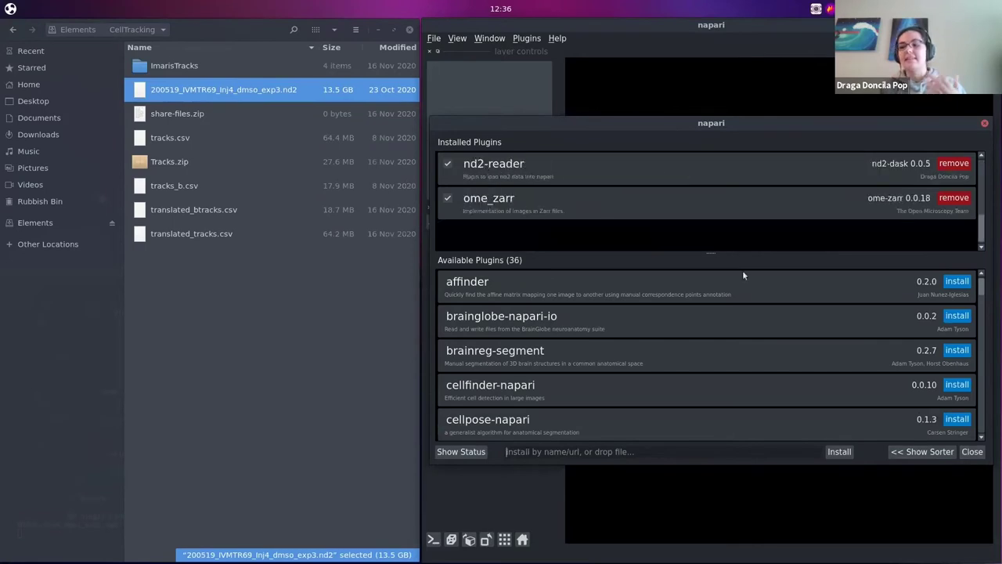
- Close the plugin installer, open the .nd2 recording, and view it as a rotated 3D volume
{"action": "left_click", "coordinate": [973, 452]}
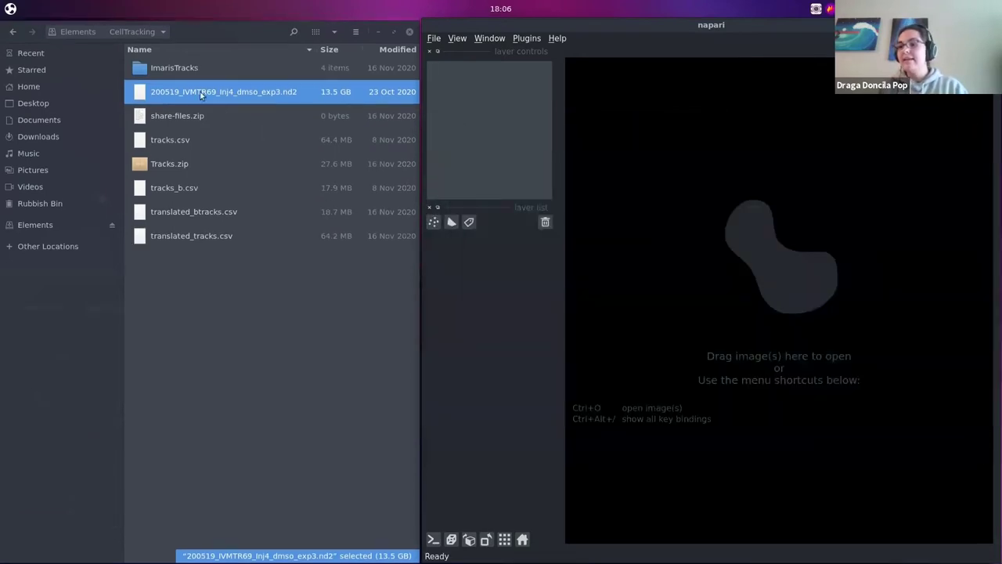
{"action": "left_click_drag", "start_coordinate": [200, 91], "coordinate": [698, 277]}
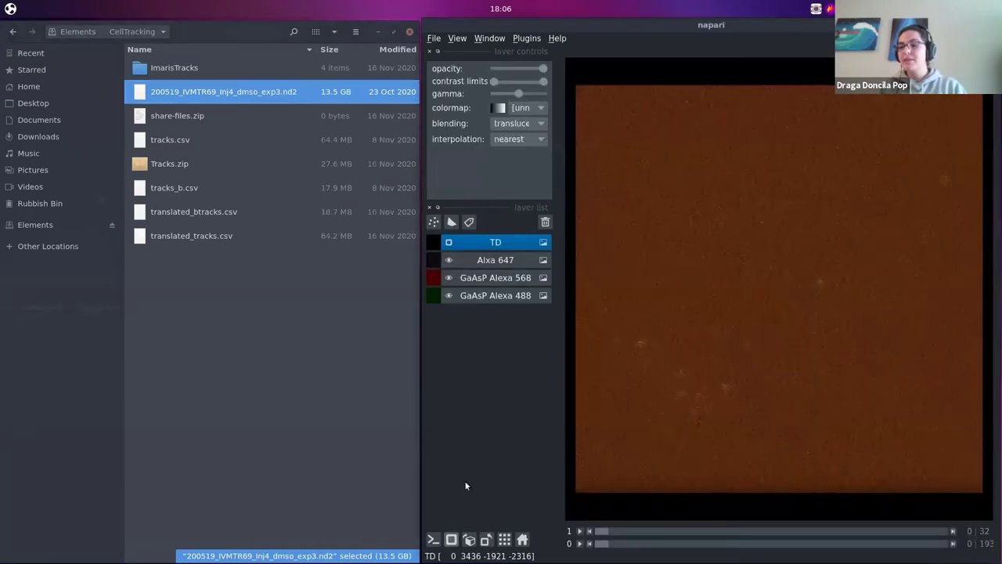
{"action": "left_click", "coordinate": [469, 540]}
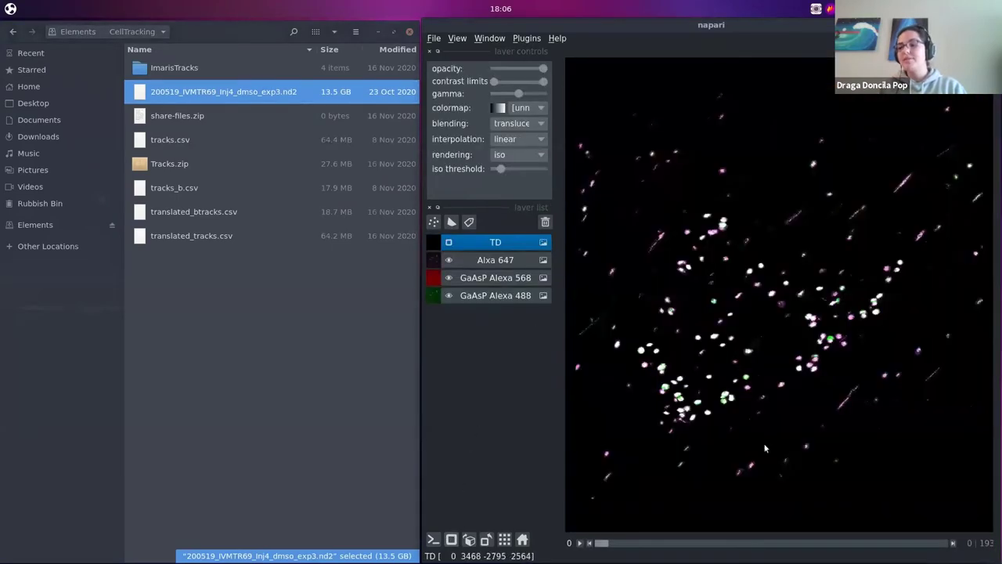
{"action": "left_click_drag", "start_coordinate": [764, 444], "coordinate": [724, 552]}
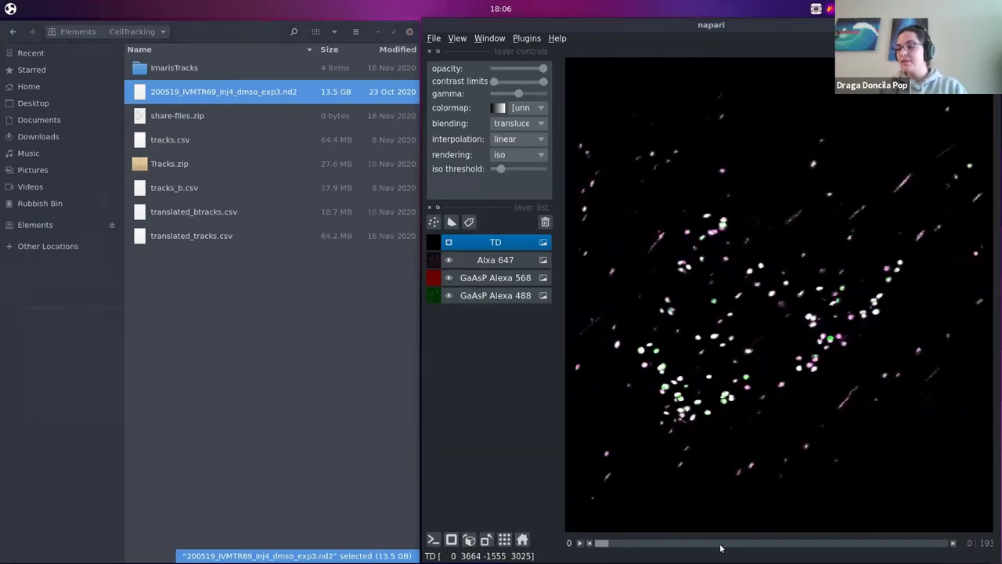
- Jump to time point 67 and rotate the volume to a new orientation
{"action": "left_click", "coordinate": [721, 543]}
{"action": "scroll", "coordinate": [715, 394], "scroll_direction": "up", "scroll_amount": 5}
{"action": "left_click_drag", "start_coordinate": [714, 394], "coordinate": [769, 338]}
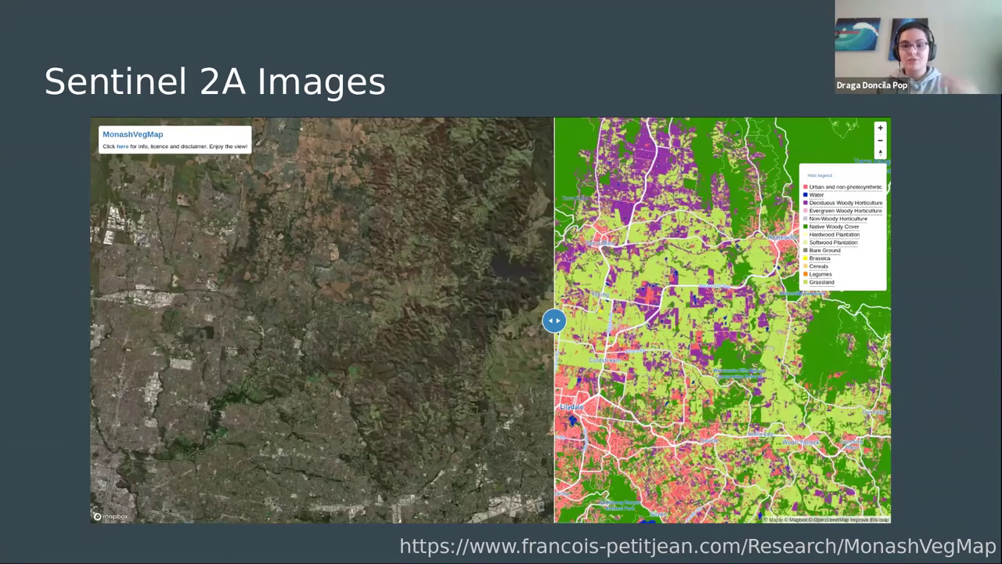
- Reveal the raw-images diagram and 55HBU zip folder, then browse the first zip's SENTINEL2B contents
{"action": "key", "text": "Right"}
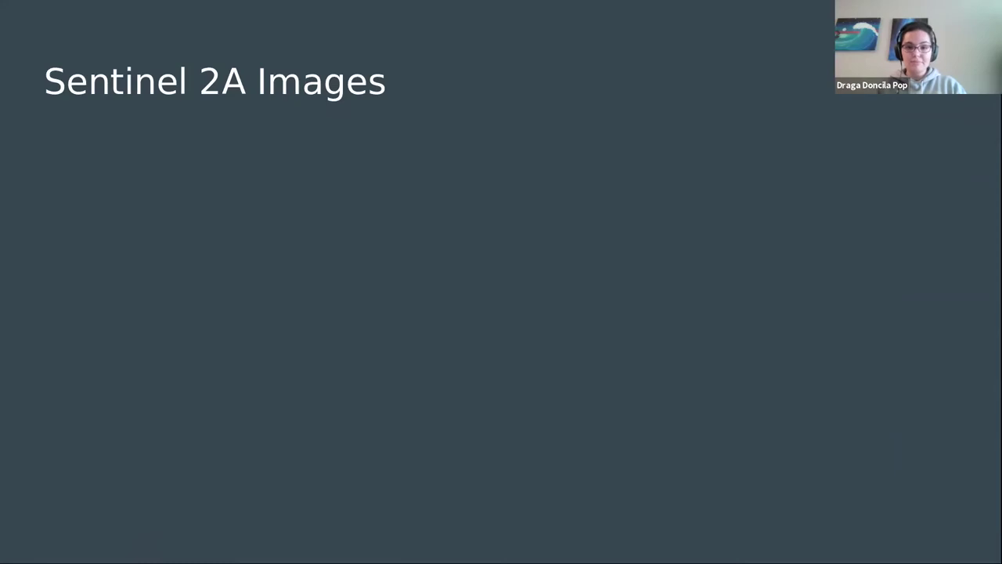
{"action": "key", "text": "Right"}
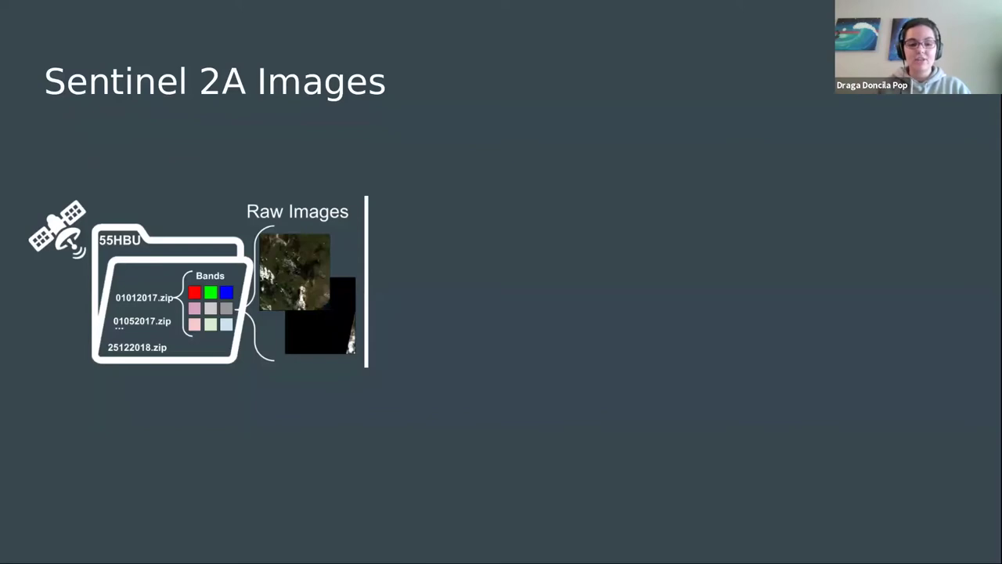
{"action": "key", "text": "Right"}
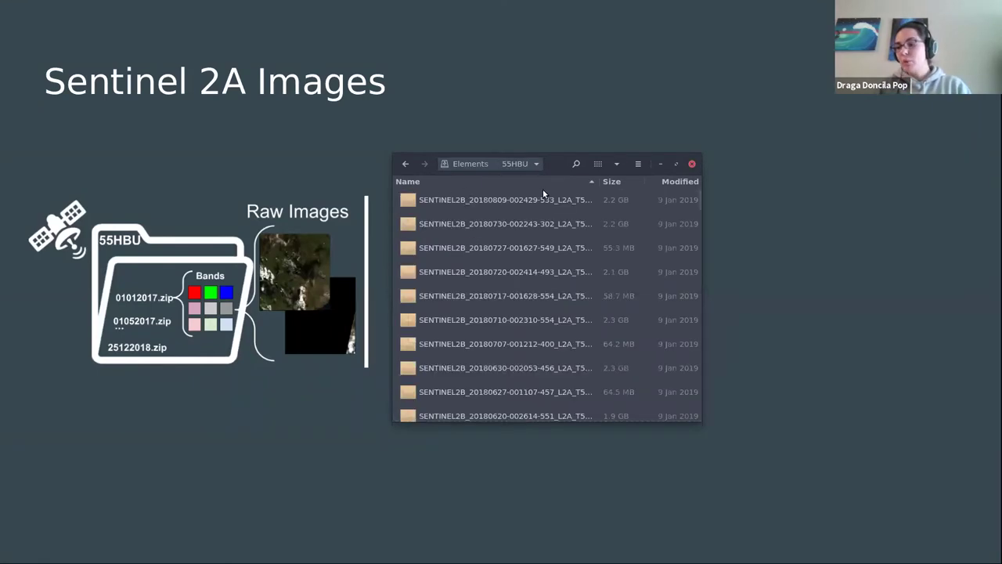
{"action": "double_click", "coordinate": [497, 199]}
{"action": "double_click", "coordinate": [160, 60]}
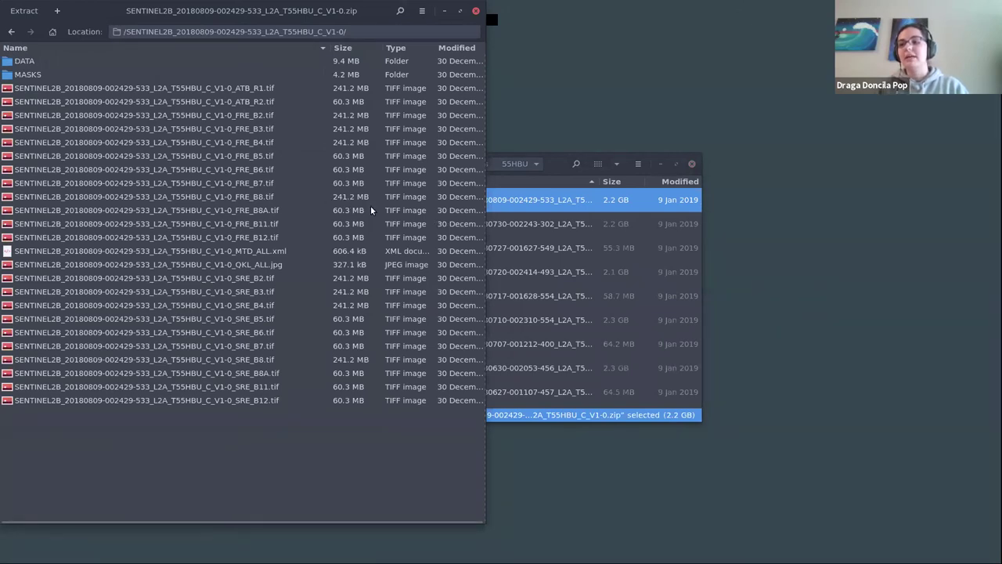
- Close the zip archive and file listing, then reveal the image interpolation step
{"action": "key", "text": "ctrl+w"}
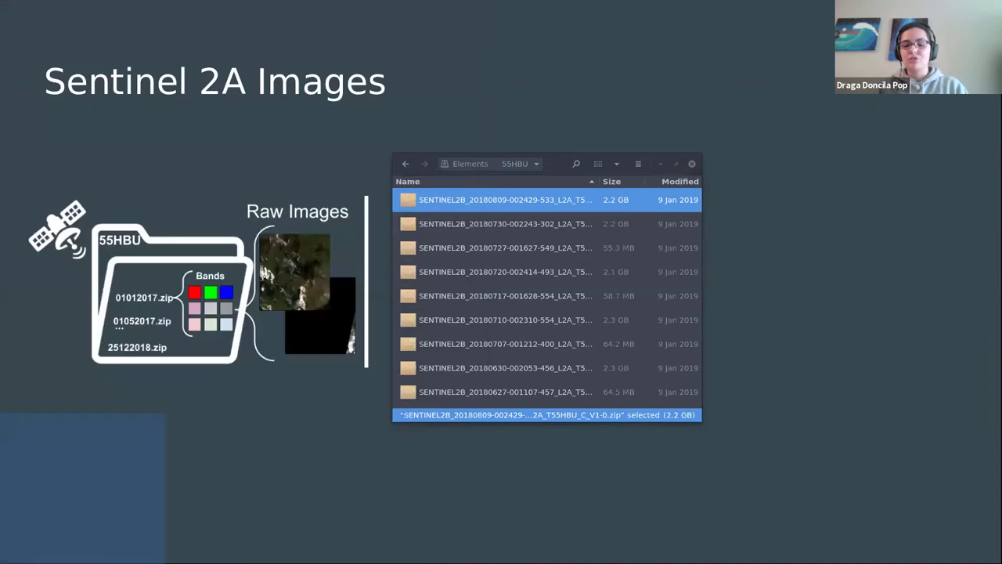
{"action": "key", "text": "ctrl+w"}
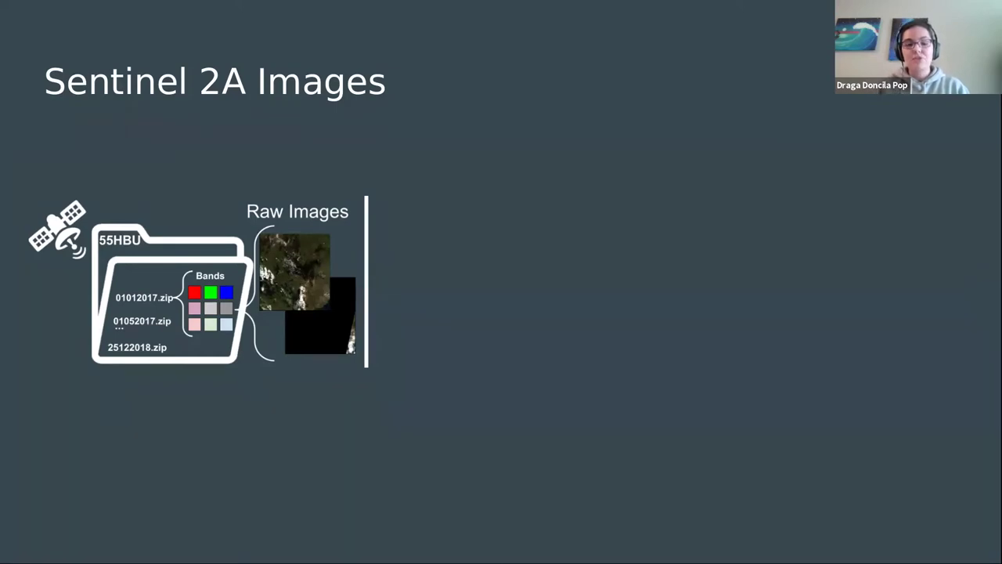
{"action": "key", "text": "Right"}
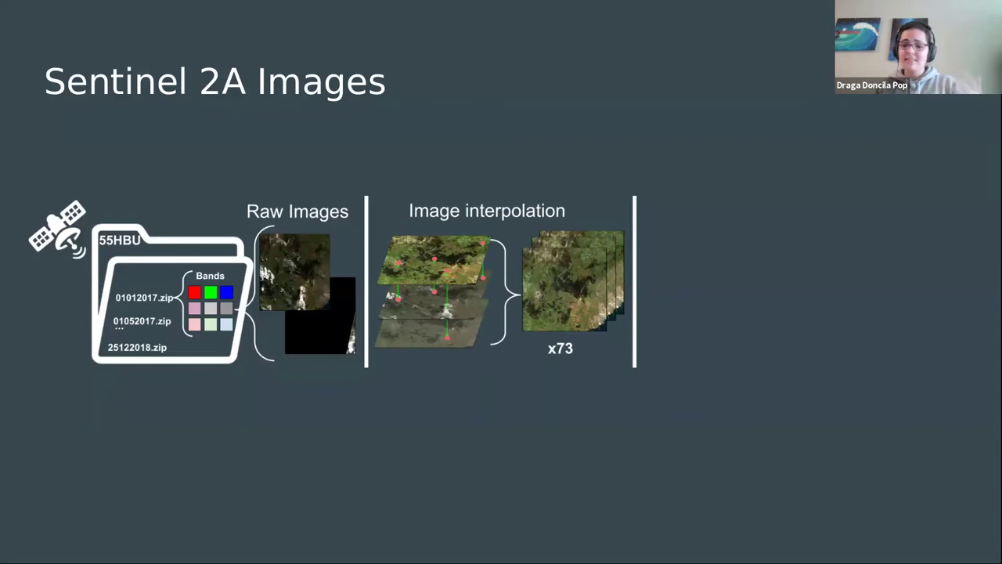
- Reveal the CNN classification and labelled-images steps, then advance to the Raw Data Reader slide
{"action": "key", "text": "Right"}
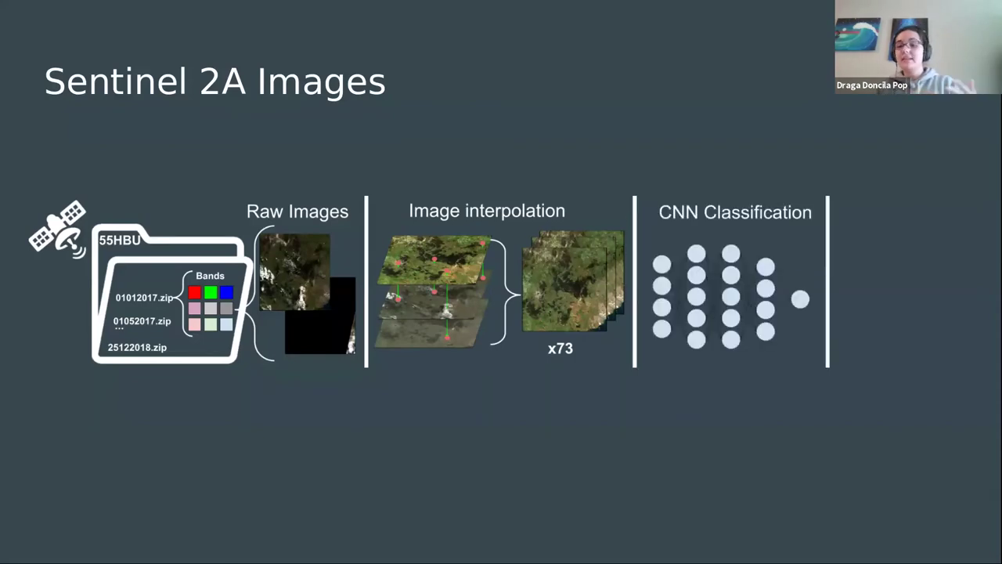
{"action": "key", "text": "Right"}
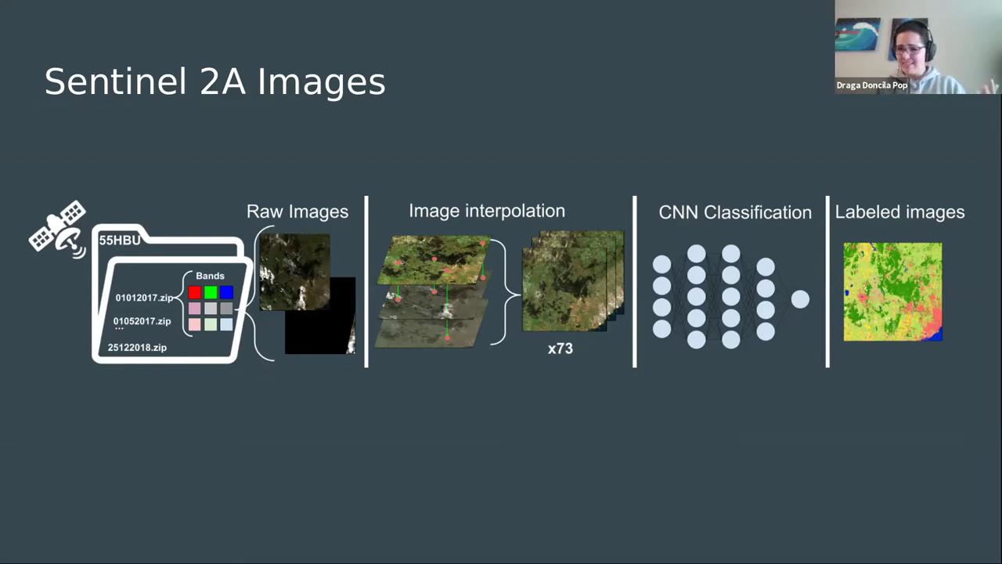
{"action": "key", "text": "Right"}
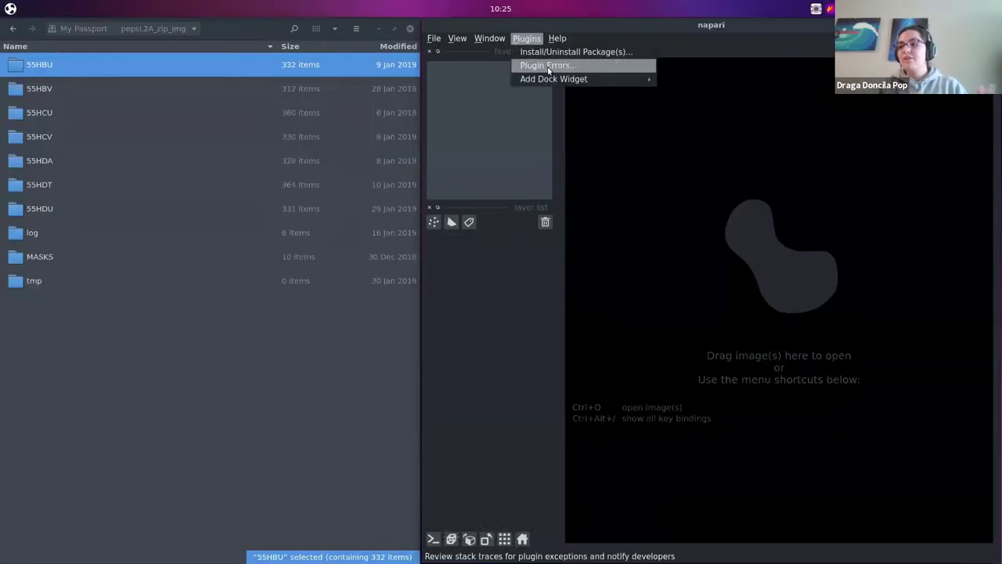
- Check the installed reader plugins in the Install/Uninstall Packages dialog
{"action": "left_click", "coordinate": [547, 52]}
{"action": "scroll", "coordinate": [533, 227], "scroll_direction": "down", "scroll_amount": 2}
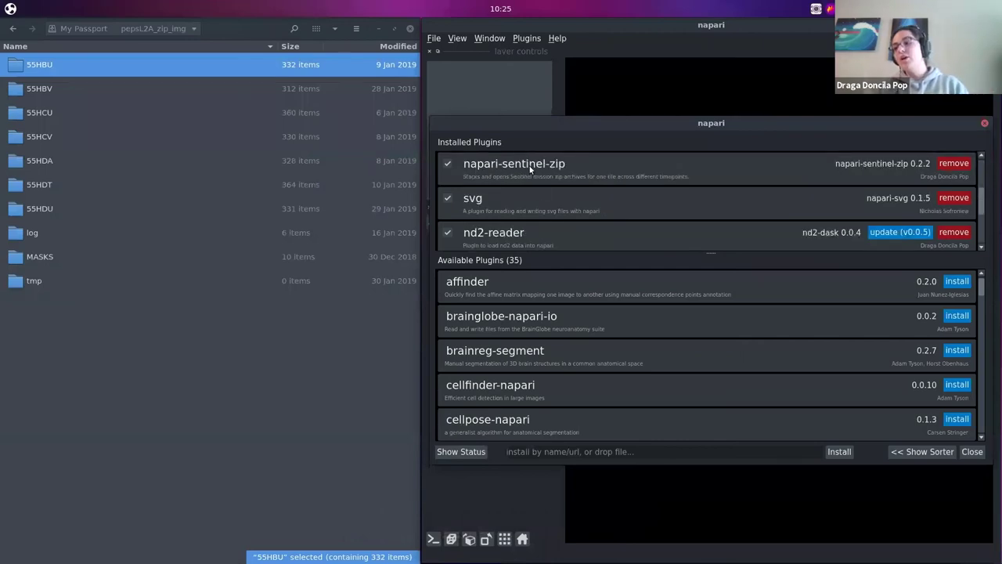
{"action": "left_click", "coordinate": [986, 123]}
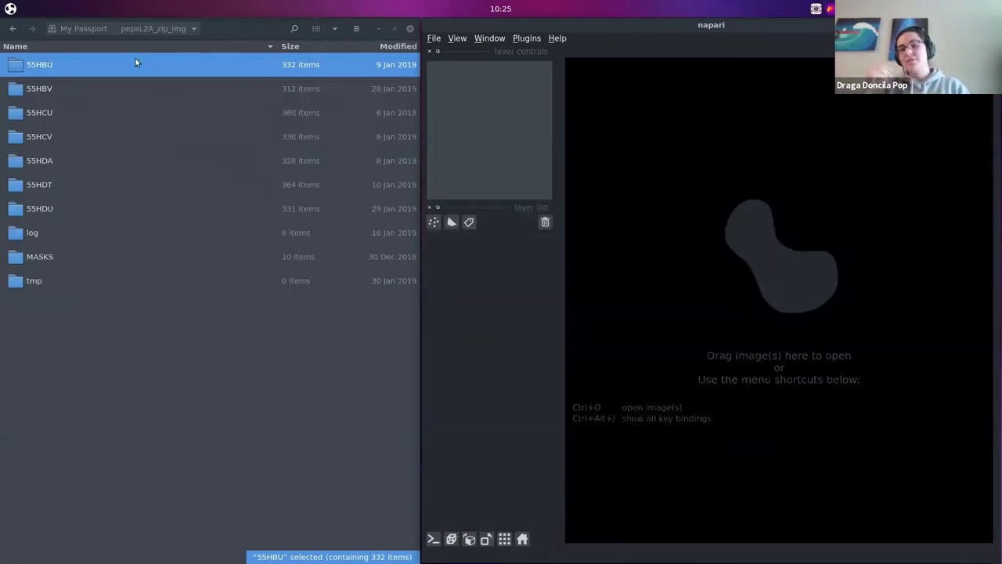
- Load the 55HBU folder as band layers, play the time series, and zoom in at time point 27
{"action": "left_click_drag", "start_coordinate": [135, 62], "coordinate": [650, 207]}
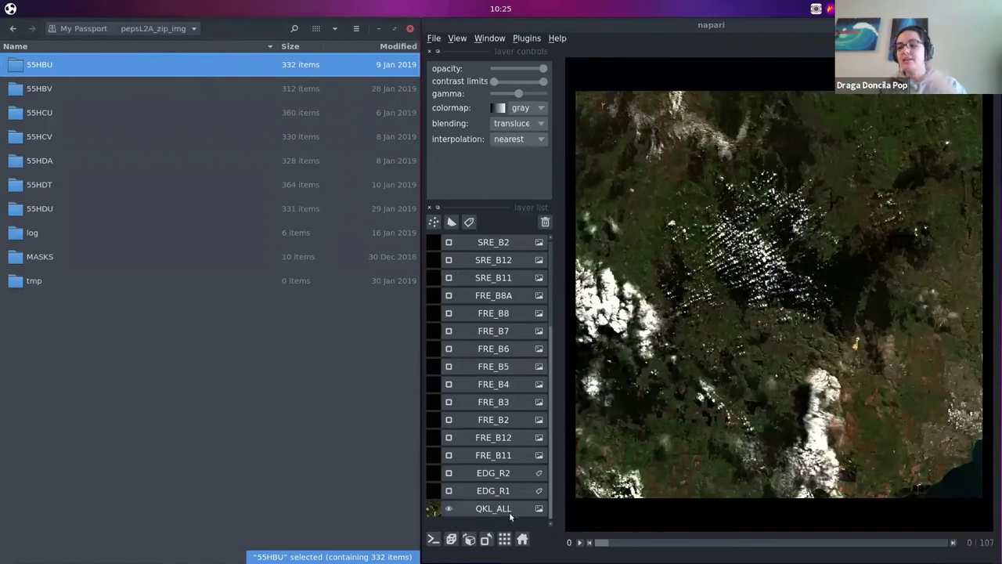
{"action": "left_click", "coordinate": [580, 542]}
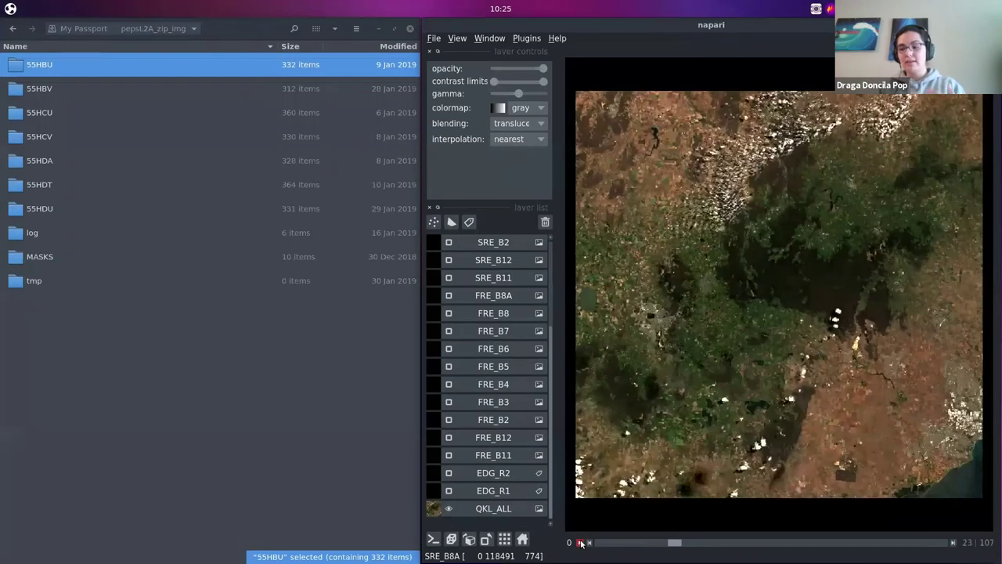
{"action": "left_click", "coordinate": [580, 542]}
{"action": "left_click_drag", "start_coordinate": [696, 543], "coordinate": [693, 545]}
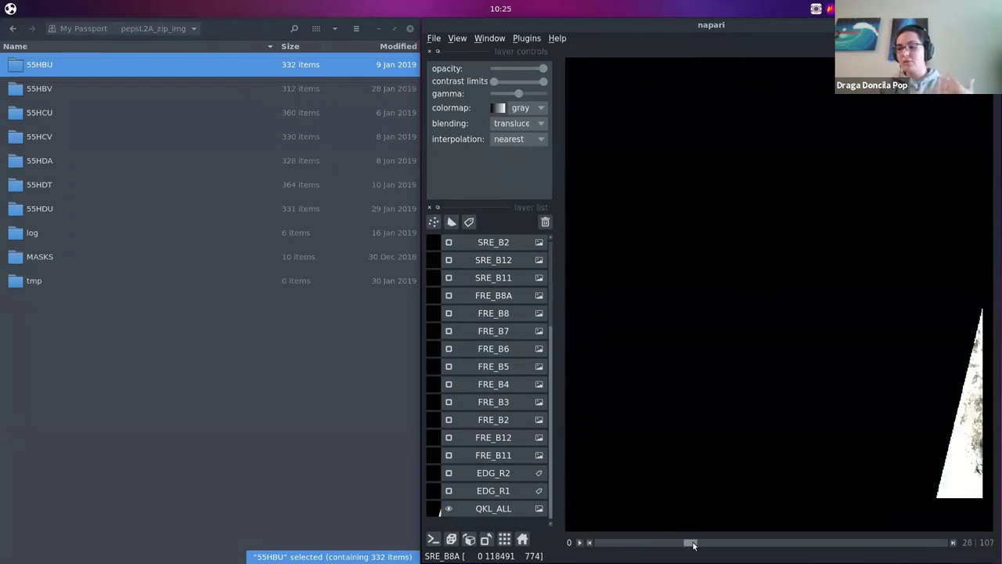
{"action": "scroll", "coordinate": [880, 437], "scroll_direction": "up", "scroll_amount": 10}
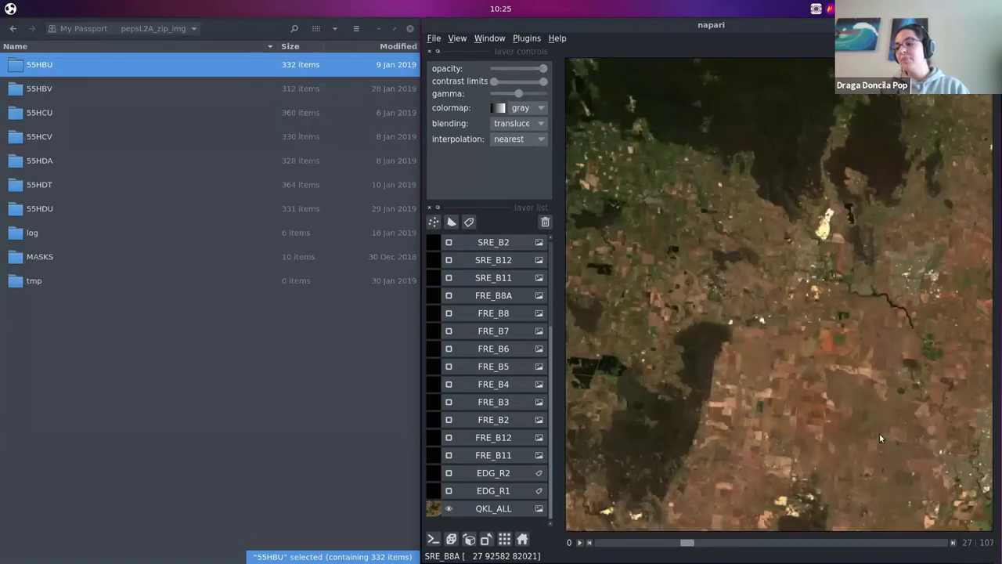
{"action": "scroll", "coordinate": [879, 434], "scroll_direction": "up", "scroll_amount": 1}
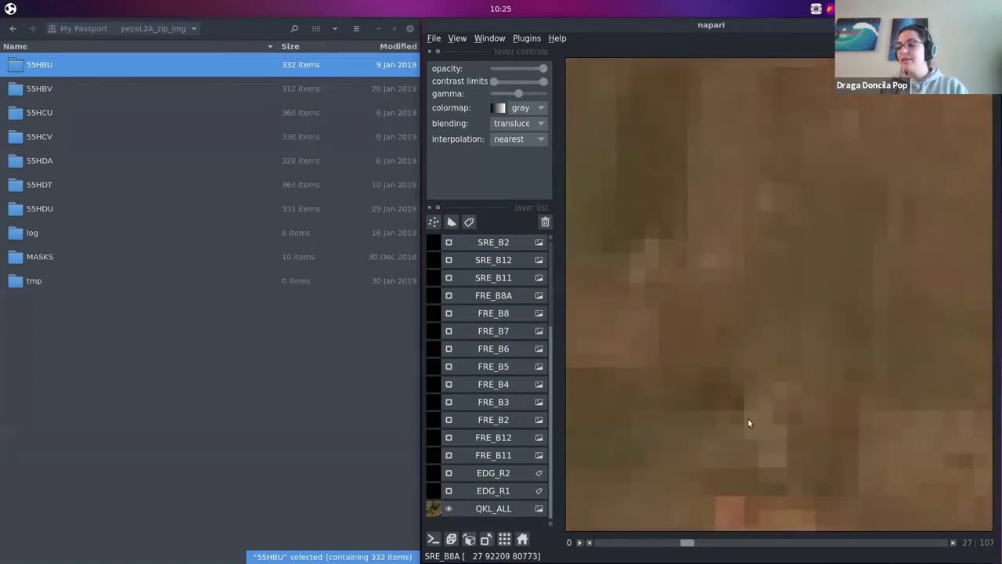
{"action": "scroll", "coordinate": [477, 437], "scroll_direction": "up", "scroll_amount": 1}
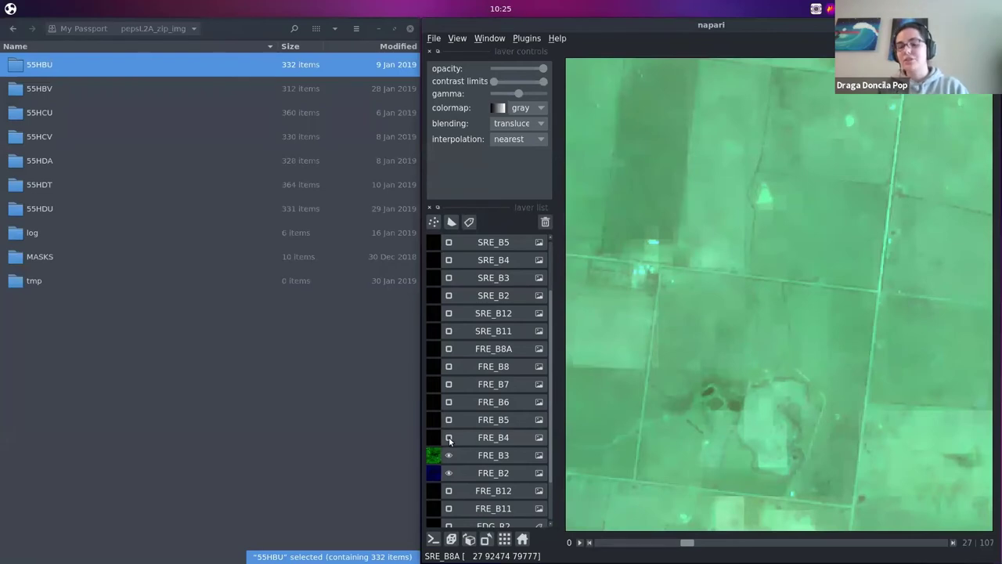
- Show FRE_B4 as the red channel and hide the QKL_ALL quicklook layer
{"action": "left_click", "coordinate": [448, 439]}
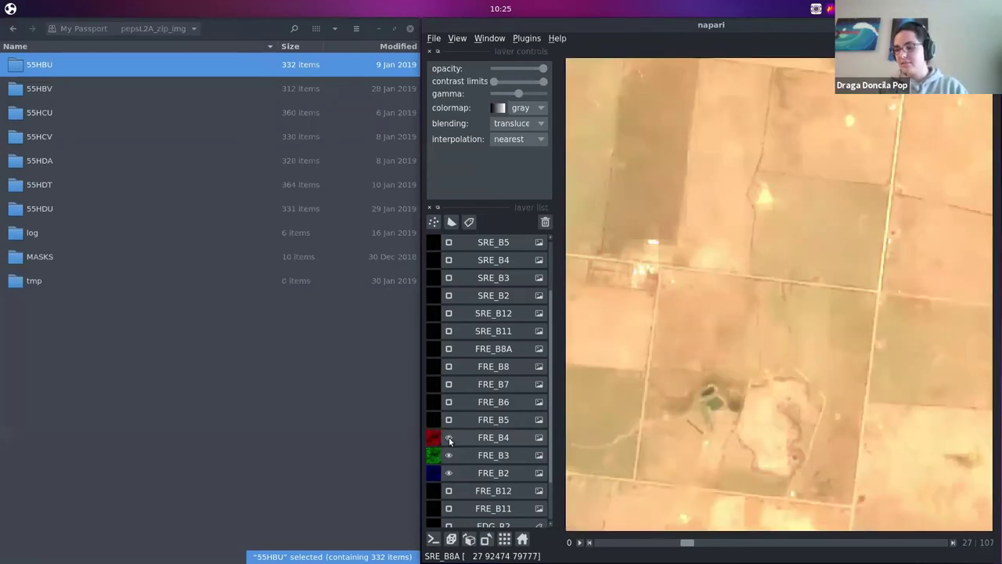
{"action": "scroll", "coordinate": [449, 437], "scroll_direction": "down", "scroll_amount": 1}
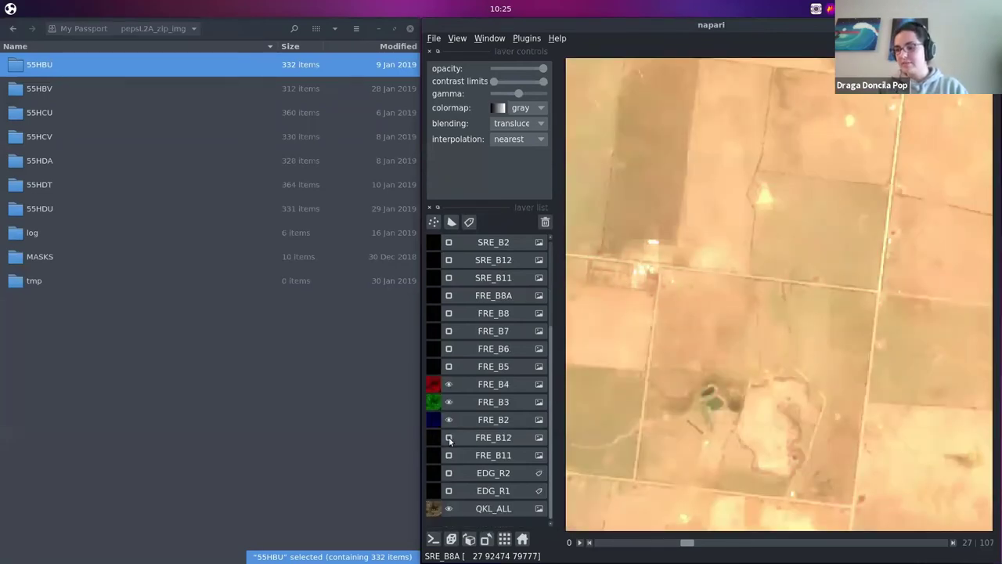
{"action": "left_click", "coordinate": [449, 509]}
{"action": "scroll", "coordinate": [747, 397], "scroll_direction": "down", "scroll_amount": 4}
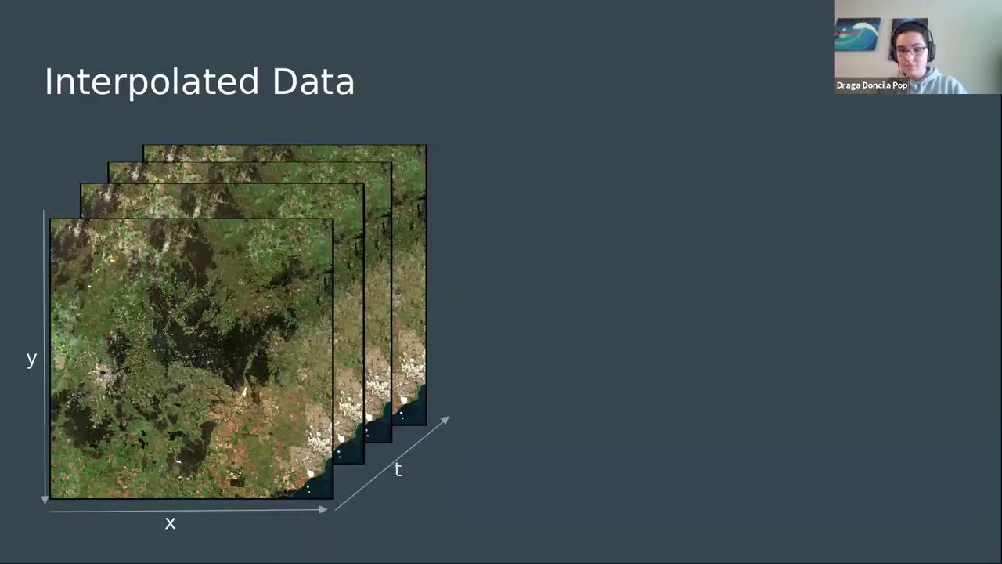
- Relabel axes as 0, 1, 2, add the chunked second stack and emoji, then clear the stacks
{"action": "key", "text": "Right"}
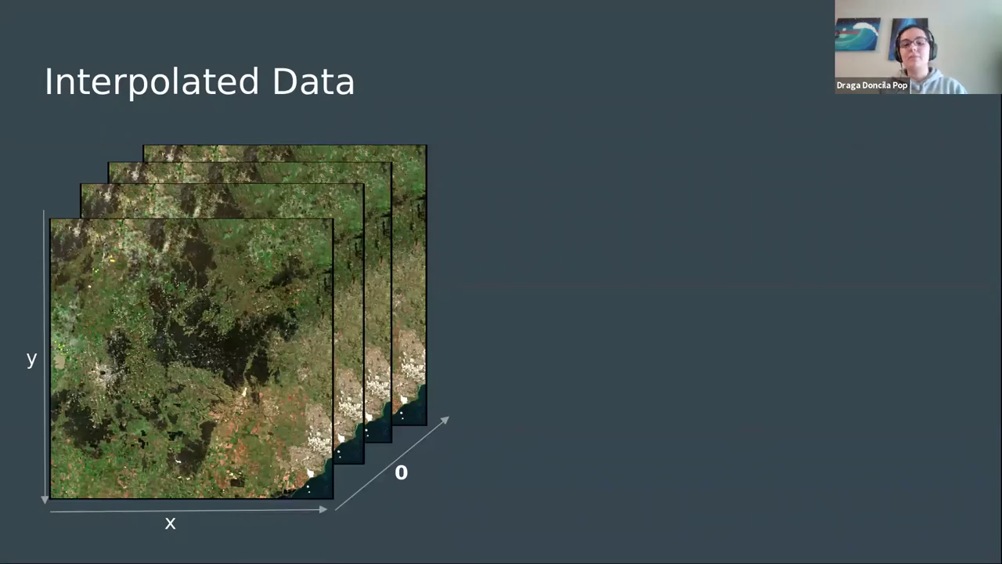
{"action": "key", "text": "Right"}
{"action": "key", "text": "Right"}
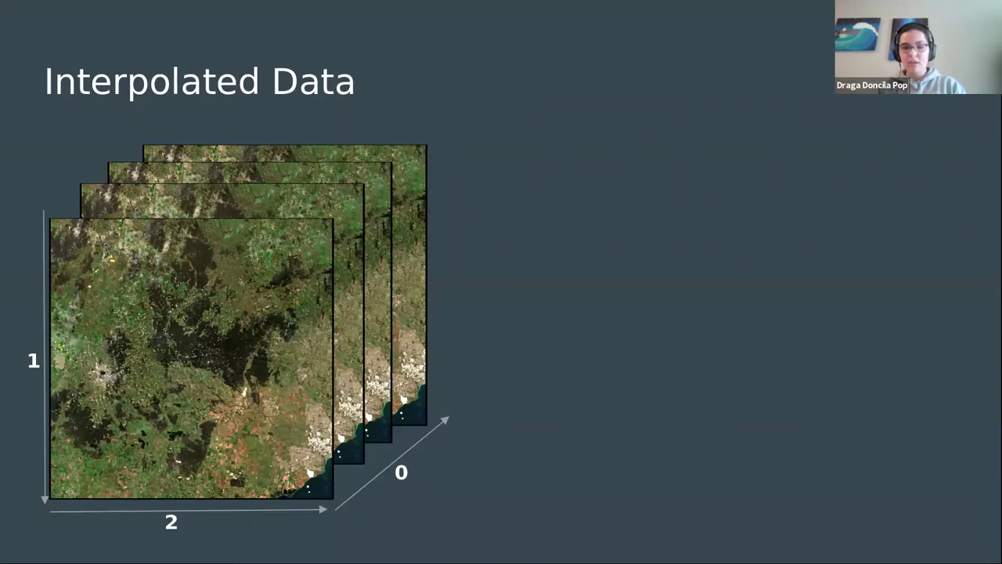
{"action": "key", "text": "Right"}
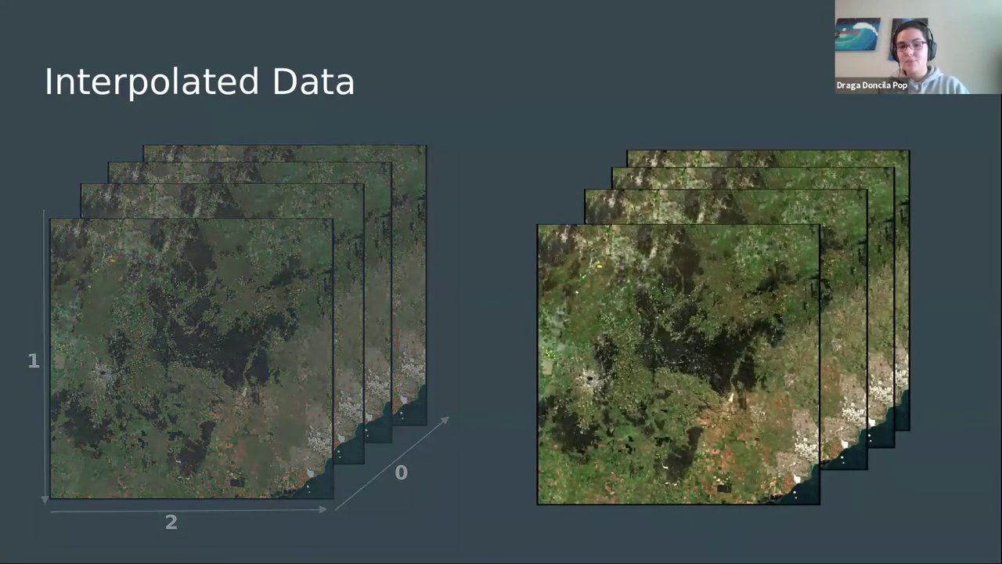
{"action": "key", "text": "Right"}
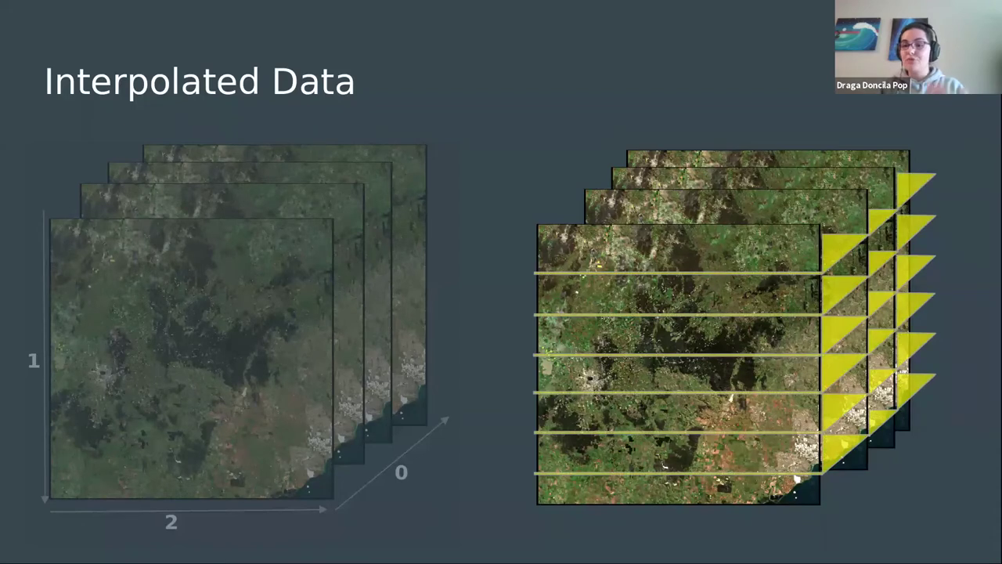
{"action": "key", "text": "Right"}
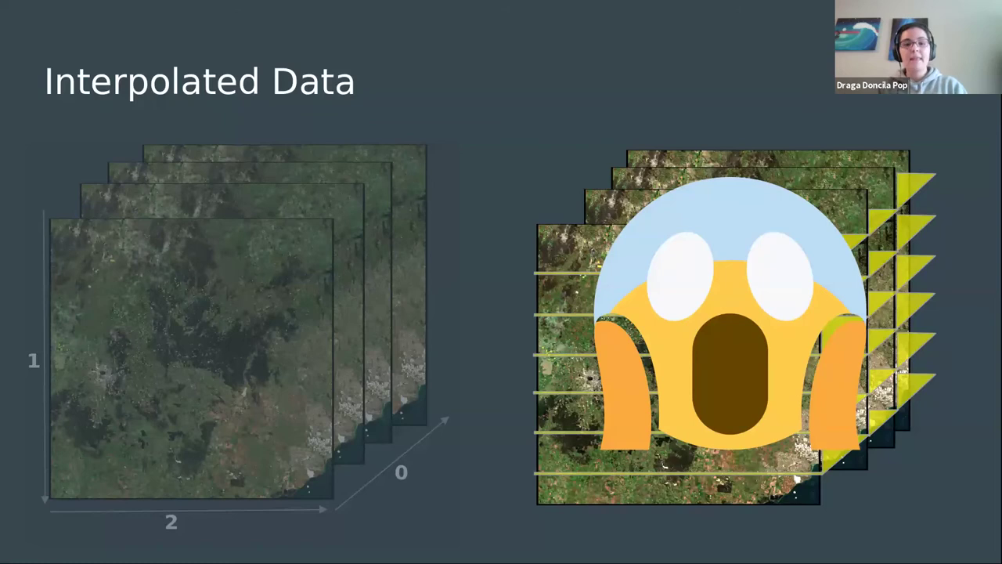
{"action": "key", "text": "Right"}
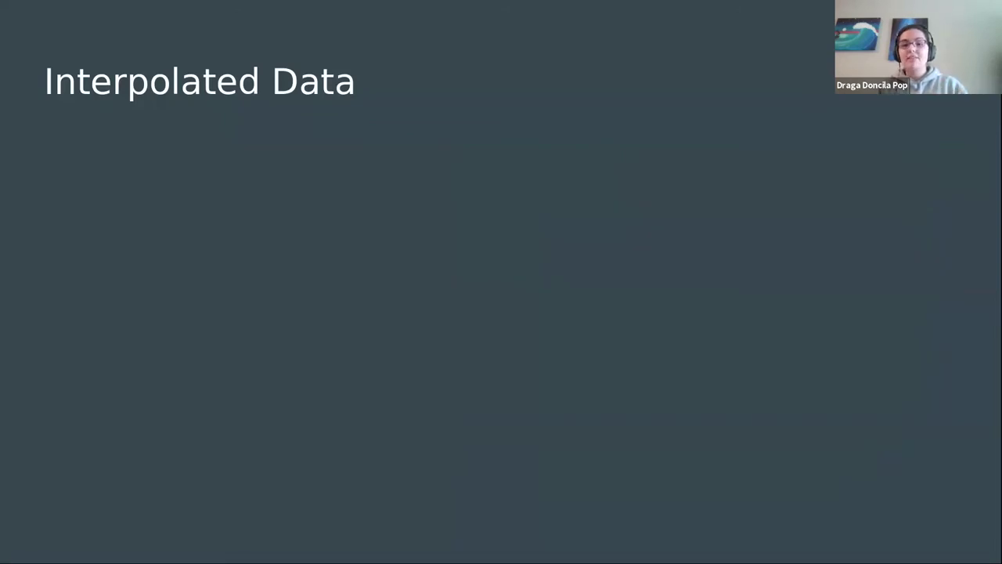
- Reveal the cube-of-cubes and satellite image pyramid graphics, then advance to the Labels slide
{"action": "key", "text": "Right"}
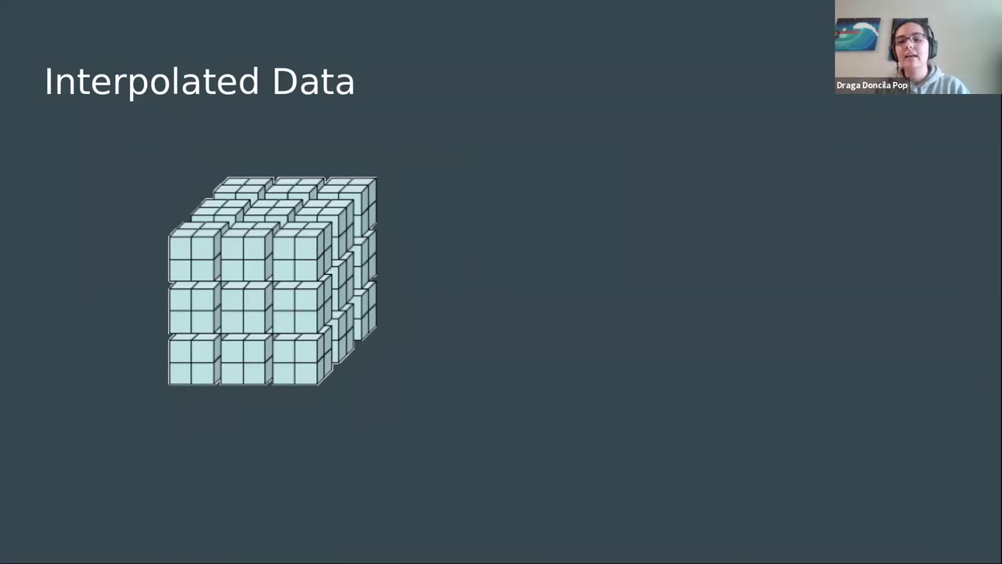
{"action": "key", "text": "Right"}
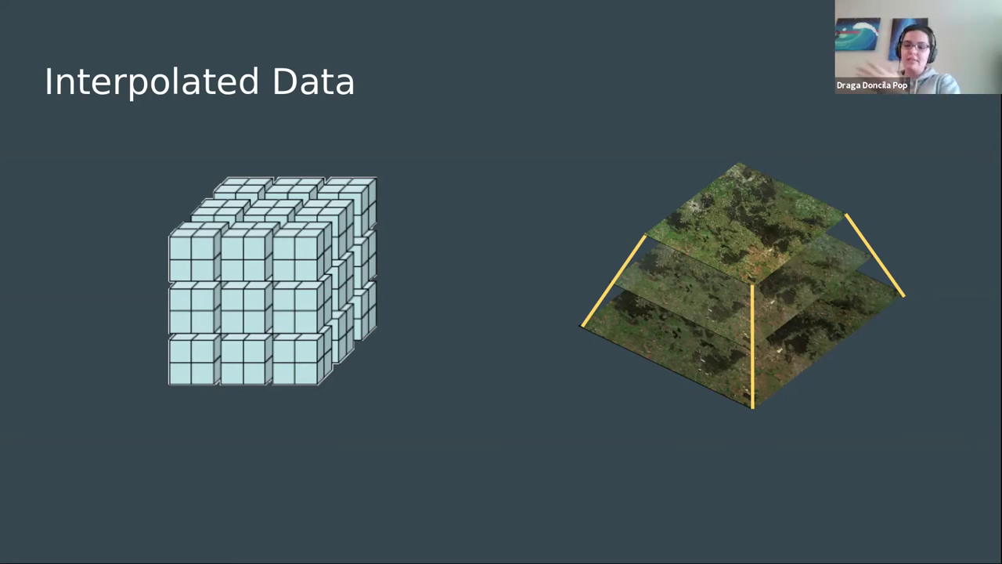
{"action": "key", "text": "Right"}
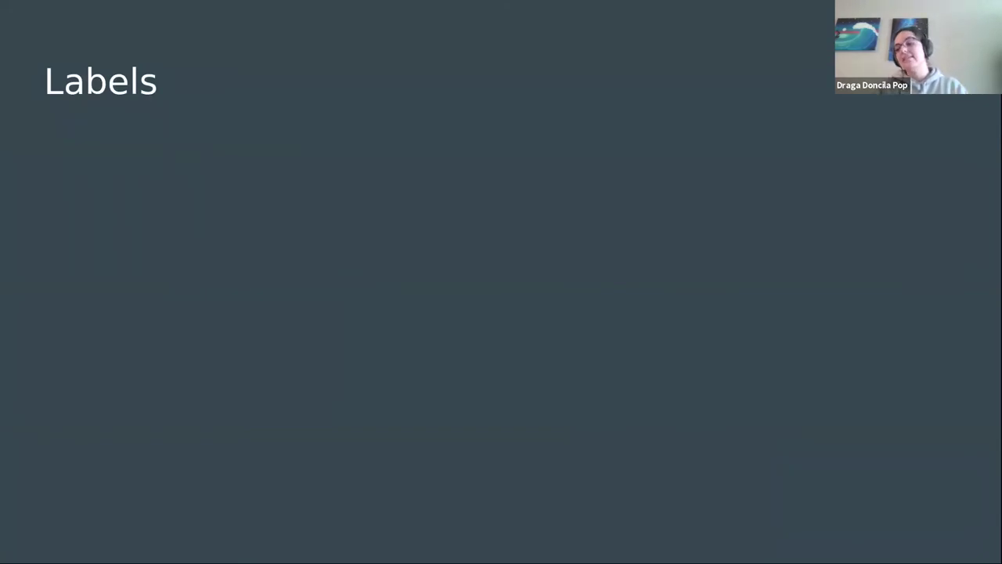
- Reveal the land-cover map, class legend and label pyramid, then go to "It's all coming together..."
{"action": "key", "text": "Right"}
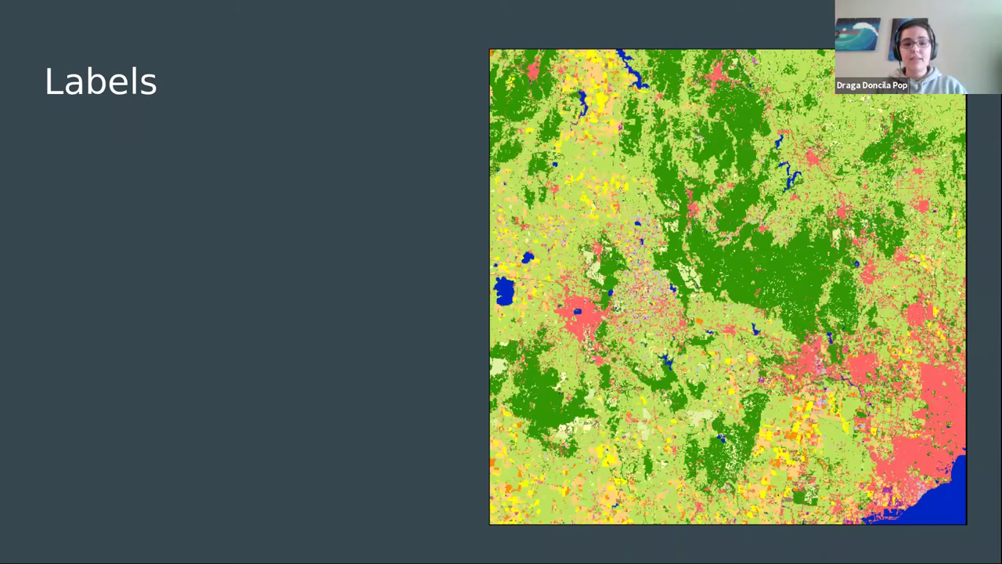
{"action": "key", "text": "Right"}
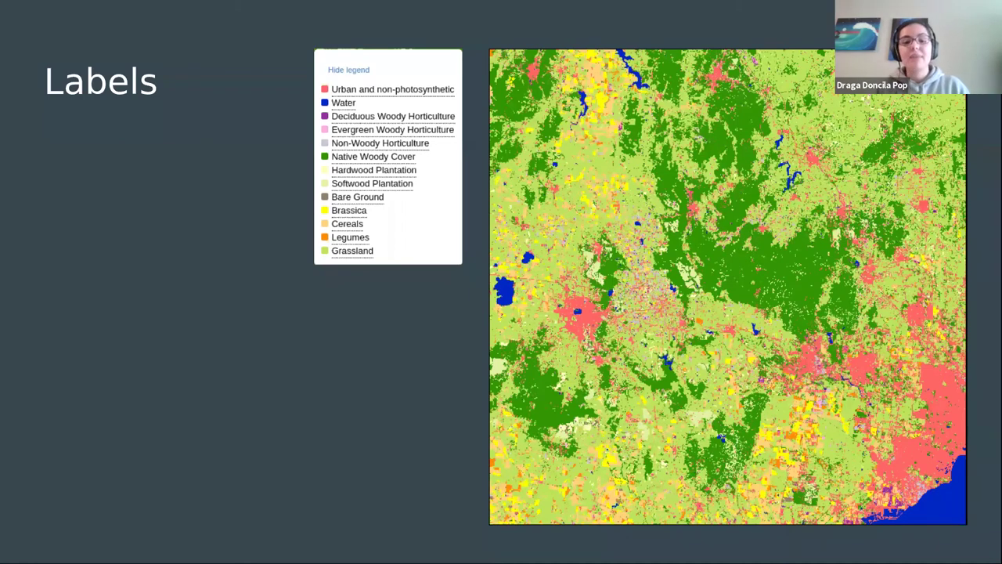
{"action": "key", "text": "Right"}
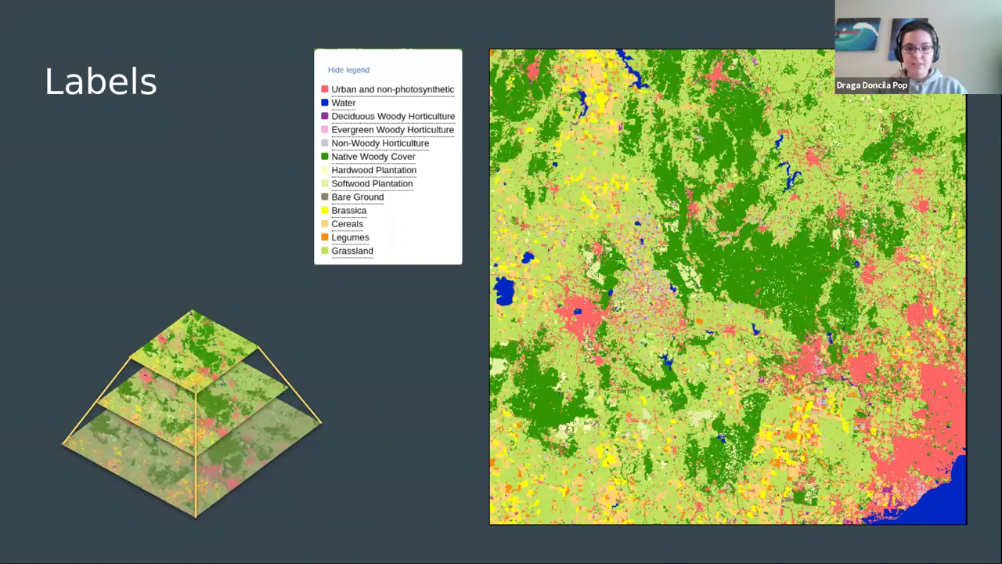
{"action": "key", "text": "Right"}
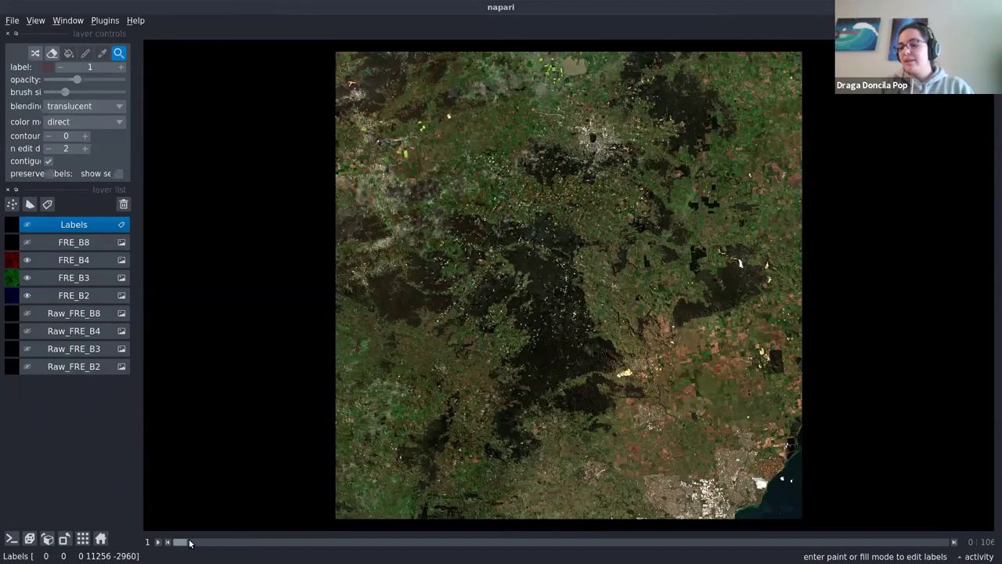
- Scrub the time slider forward through the series, then return to time point 0
{"action": "left_click_drag", "start_coordinate": [190, 542], "coordinate": [417, 542]}
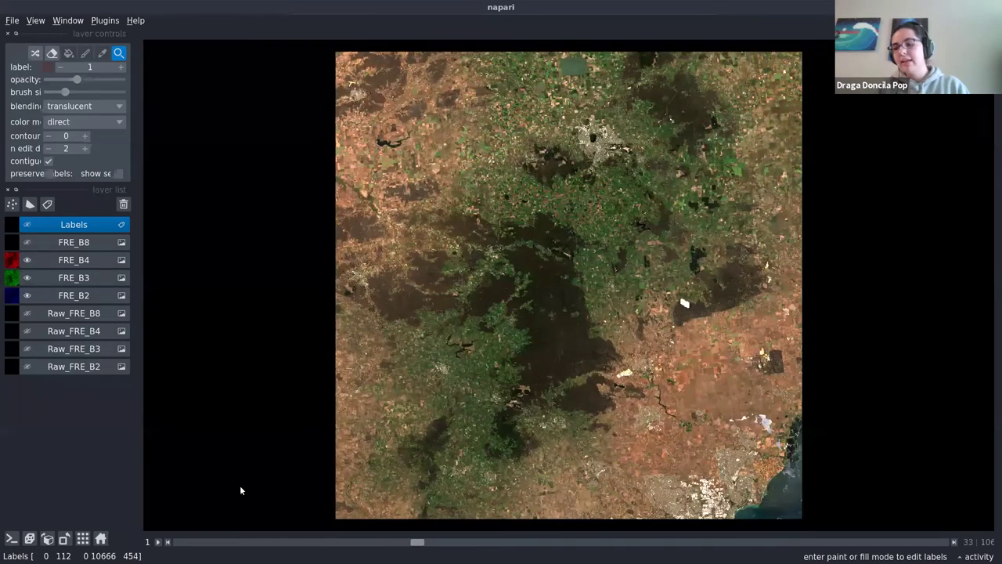
{"action": "left_click", "coordinate": [176, 543]}
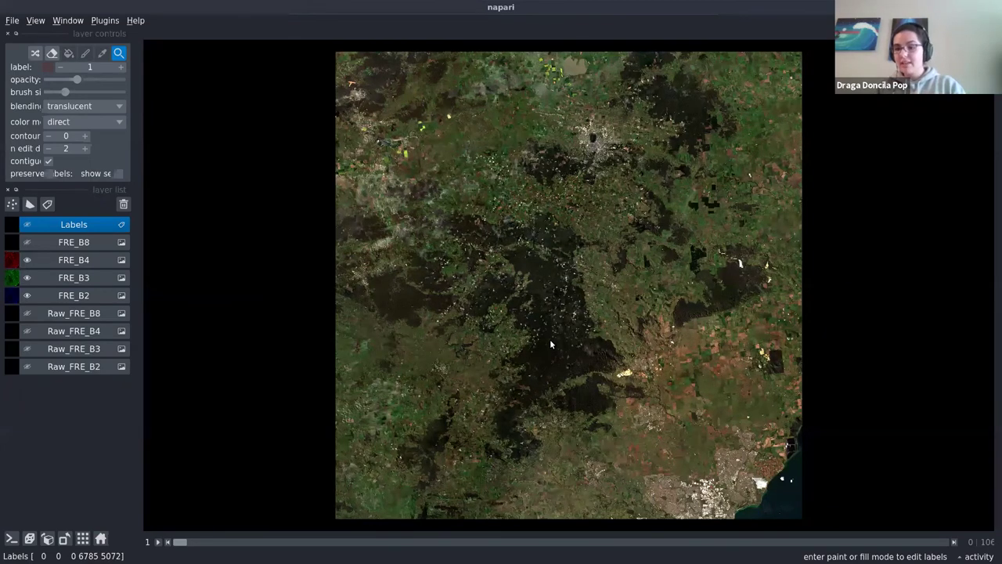
{"action": "left_click", "coordinate": [28, 332]}
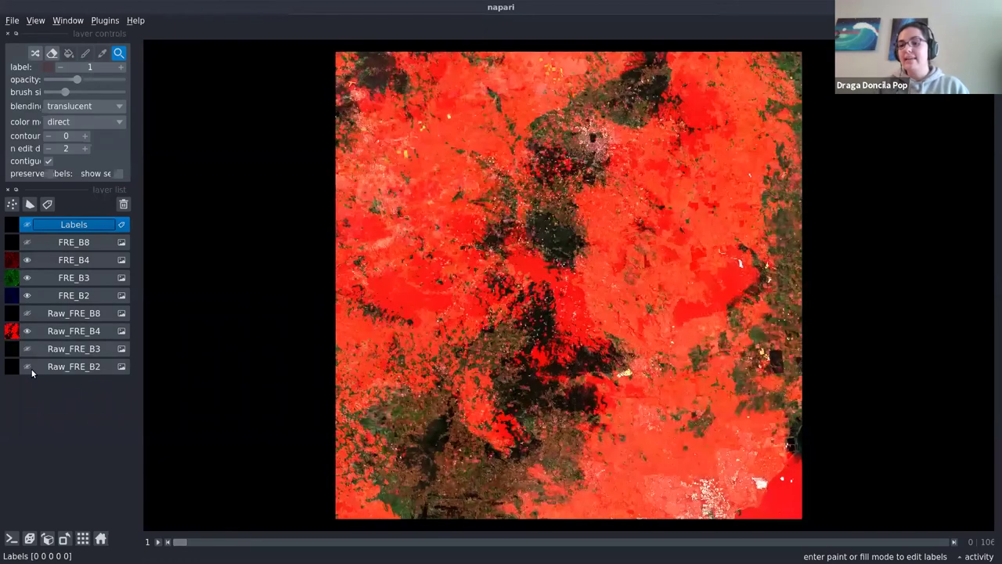
{"action": "left_click", "coordinate": [27, 348]}
{"action": "left_click", "coordinate": [27, 367]}
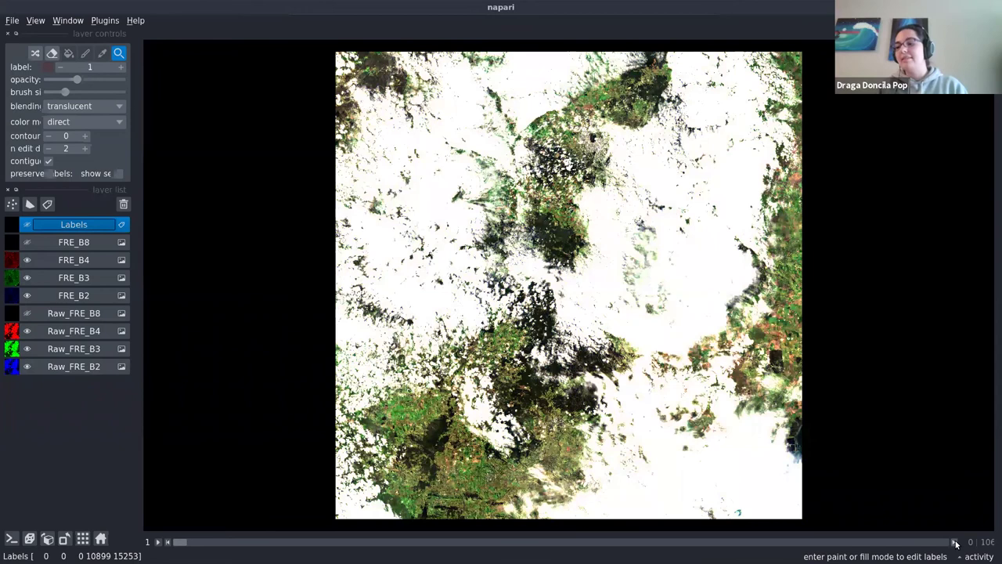
{"action": "left_click", "coordinate": [956, 542]}
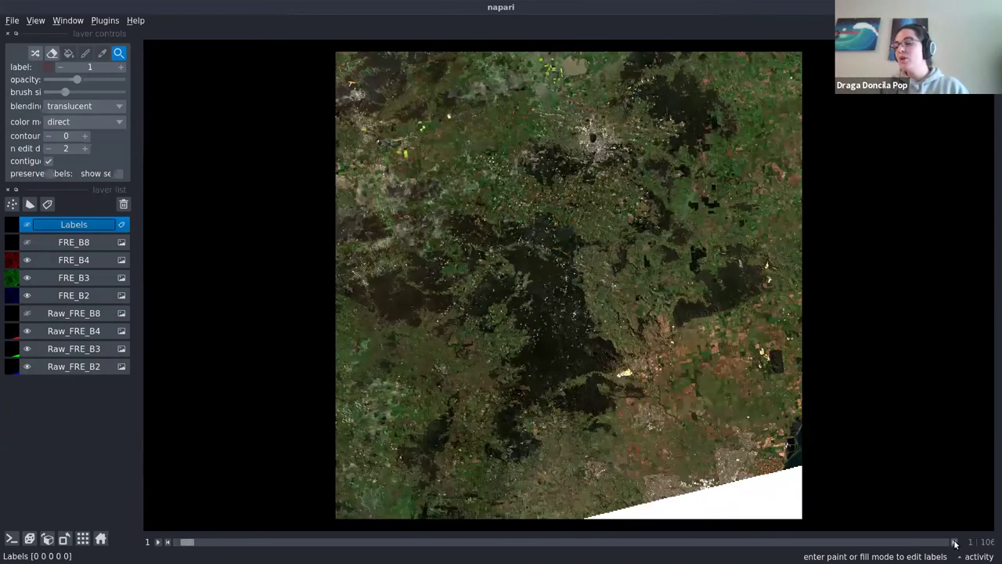
{"action": "left_click", "coordinate": [176, 544]}
{"action": "left_click", "coordinate": [27, 330]}
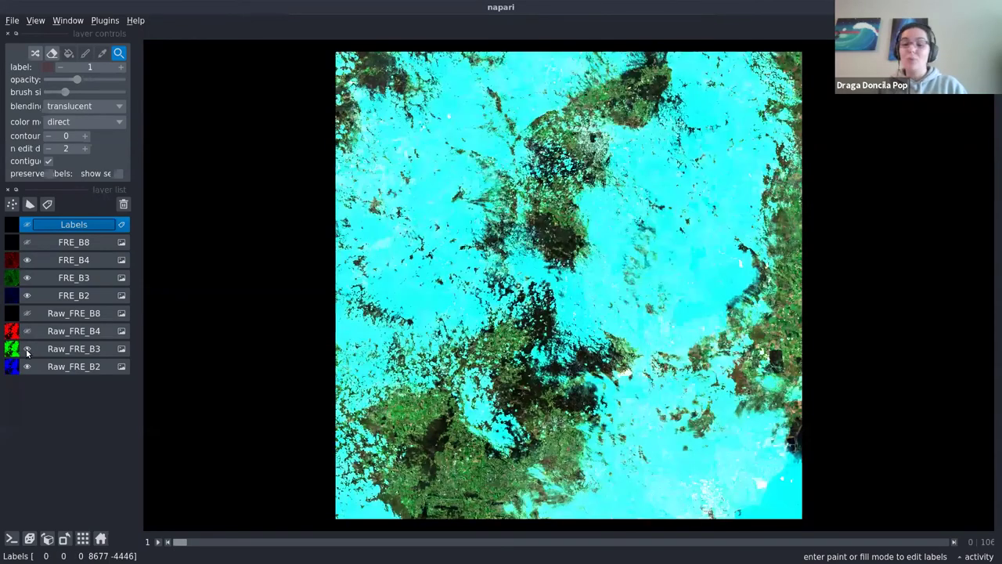
{"action": "left_click", "coordinate": [26, 349]}
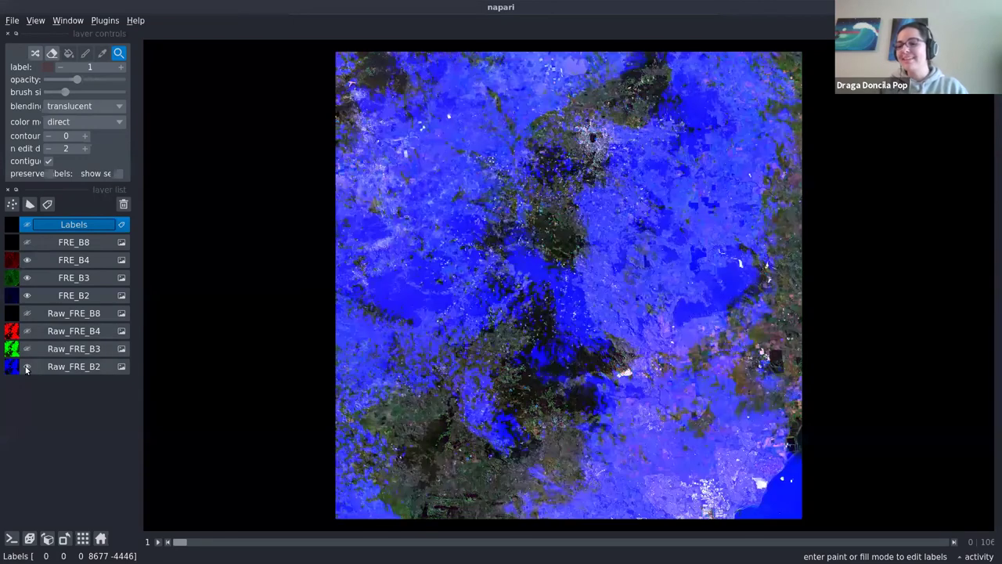
{"action": "left_click", "coordinate": [27, 366]}
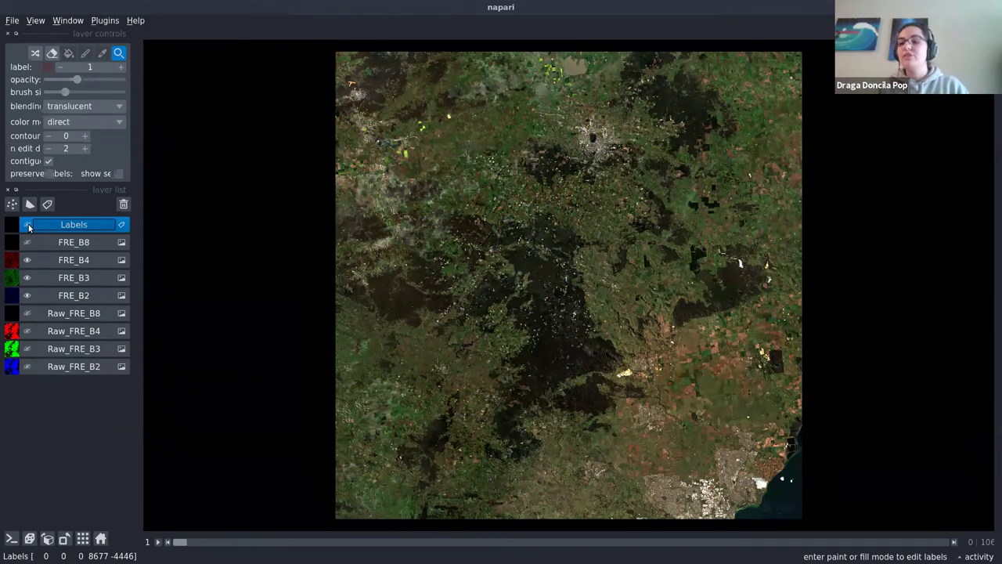
- Show the Labels layer, lower its opacity so the imagery shows through, then hide it
{"action": "left_click", "coordinate": [28, 225]}
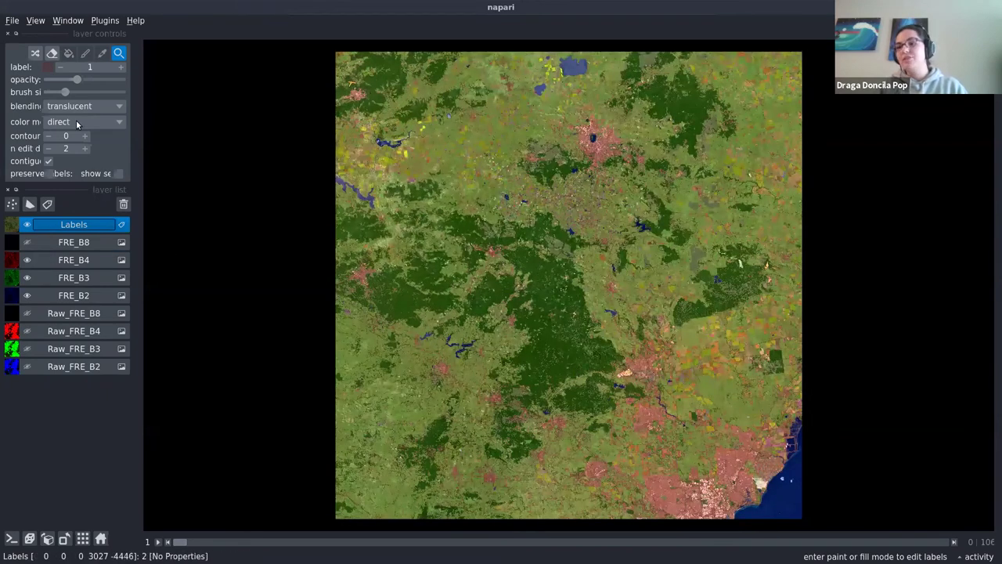
{"action": "left_click_drag", "start_coordinate": [75, 81], "coordinate": [100, 81]}
{"action": "left_click", "coordinate": [69, 79]}
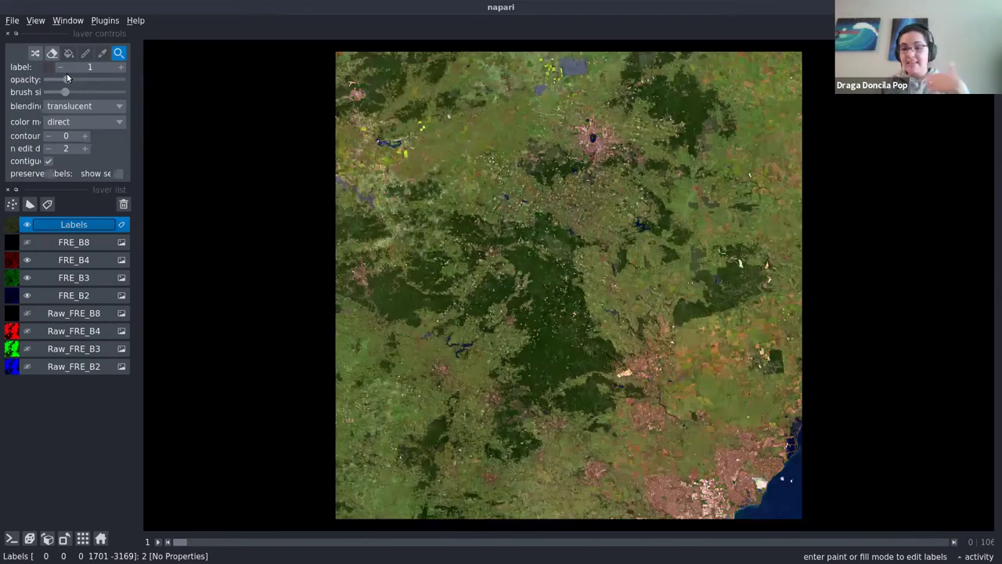
{"action": "mouse_move", "coordinate": [67, 73]}
{"action": "left_mouse_down"}
{"action": "mouse_move", "coordinate": [55, 72]}
{"action": "mouse_move", "coordinate": [80, 79]}
{"action": "left_mouse_up"}
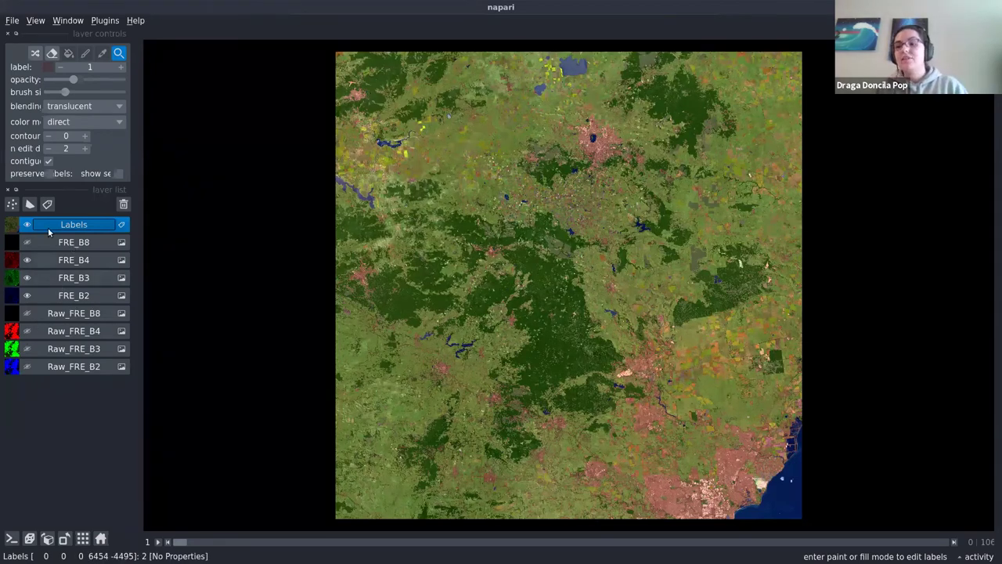
{"action": "left_click", "coordinate": [26, 226]}
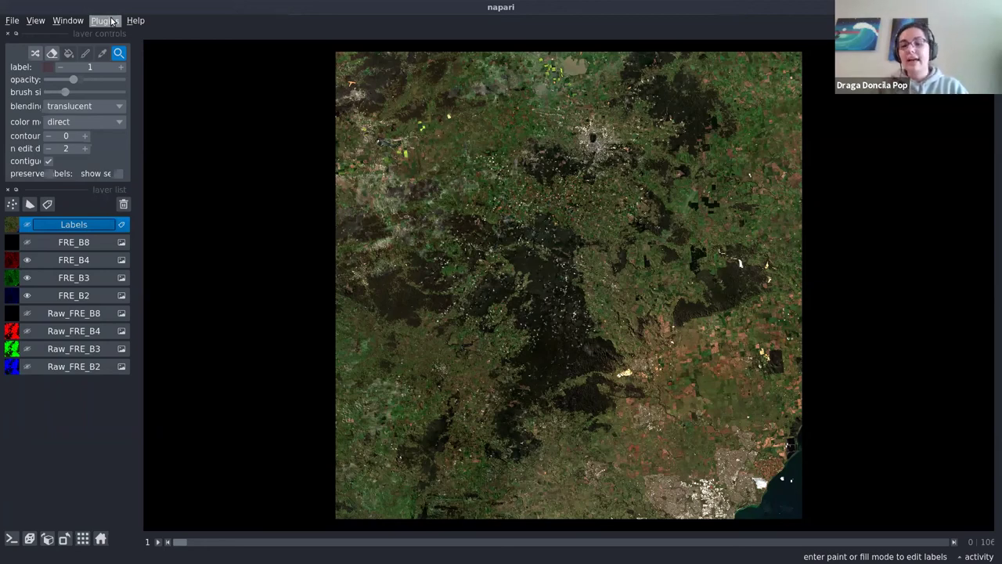
- Add the get ndvi layer widget from the Plugins menu
{"action": "left_click", "coordinate": [109, 22]}
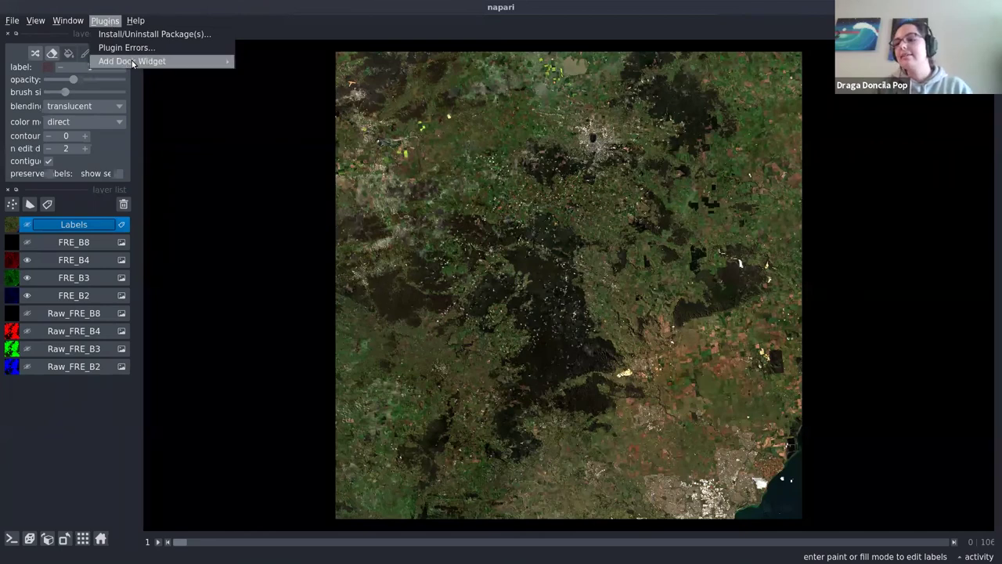
{"action": "mouse_move", "coordinate": [134, 61]}
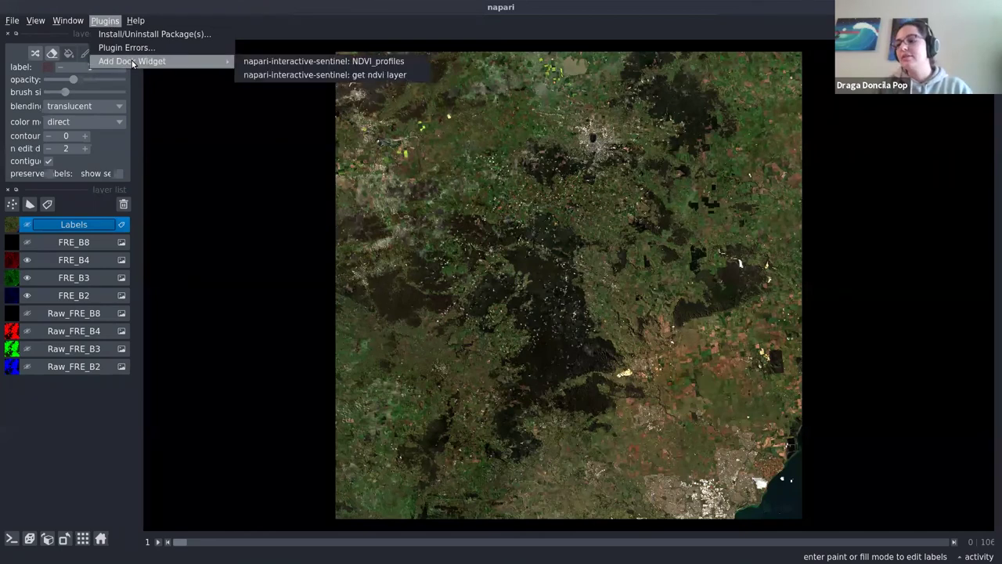
{"action": "left_click", "coordinate": [299, 76]}
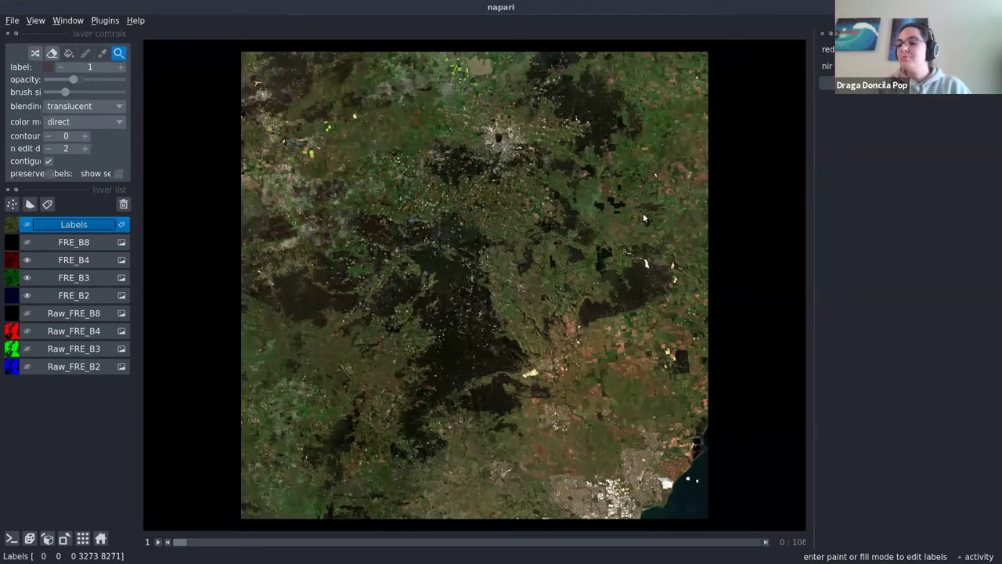
- Set red to FRE_B4 and nir to FRE_B8 to generate the NDVI layer
{"action": "left_click", "coordinate": [870, 49]}
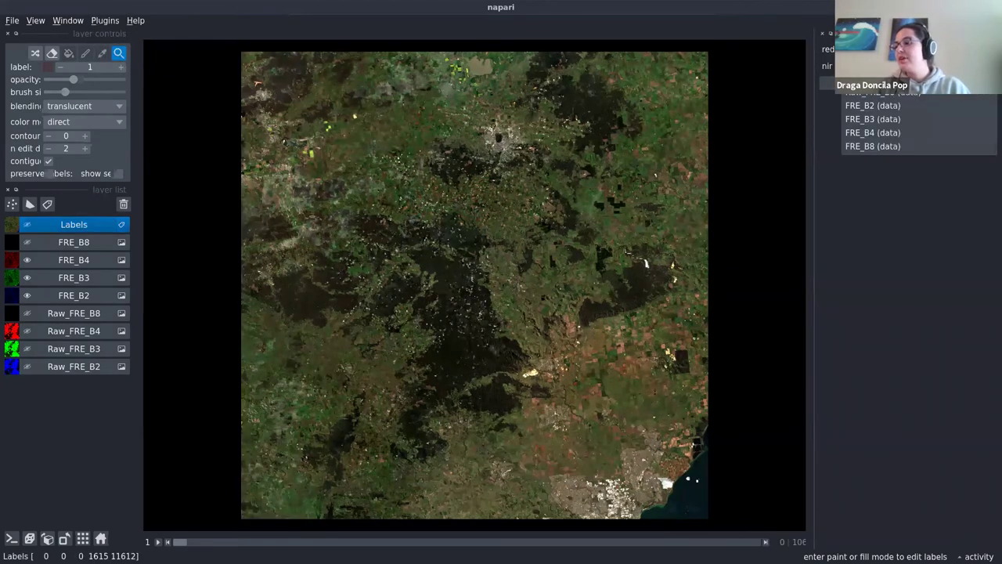
{"action": "left_click", "coordinate": [891, 133]}
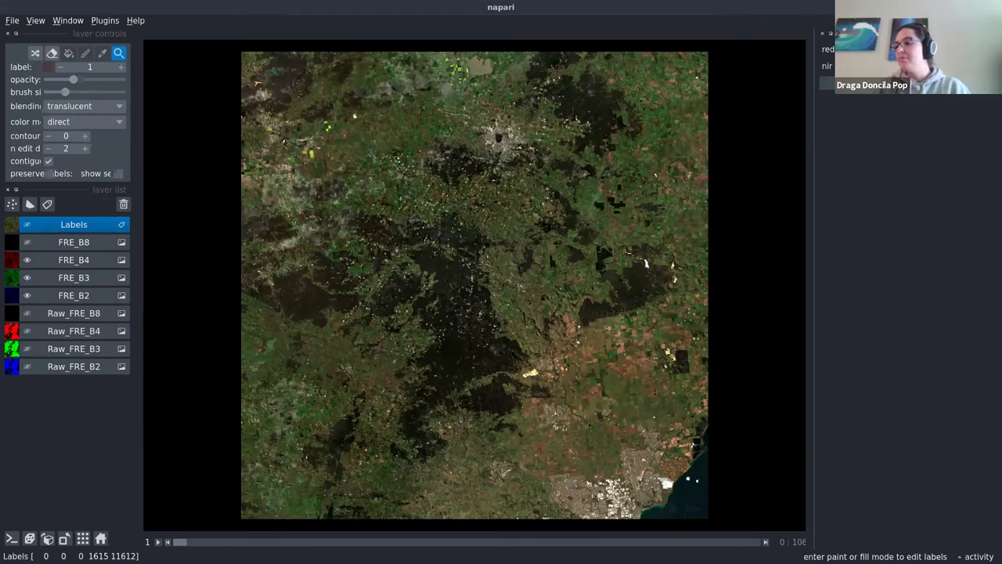
{"action": "left_click", "coordinate": [905, 66]}
{"action": "left_click", "coordinate": [888, 162]}
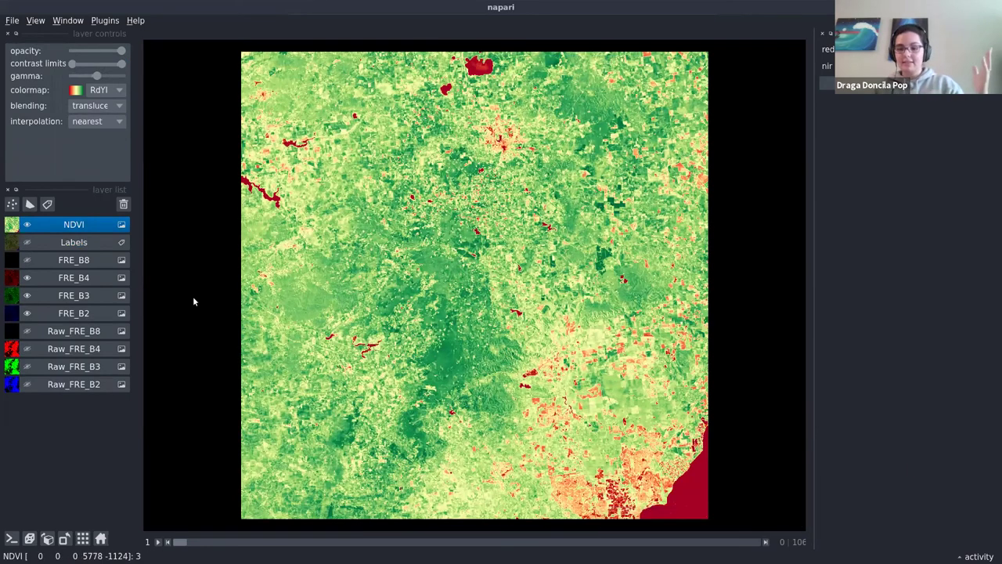
{"action": "left_click", "coordinate": [312, 542]}
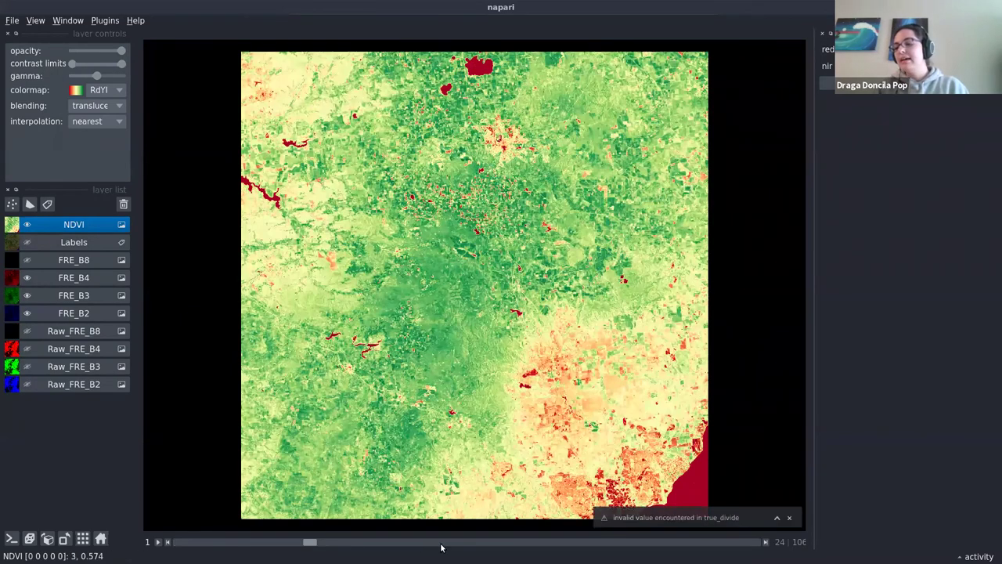
{"action": "left_click", "coordinate": [443, 542]}
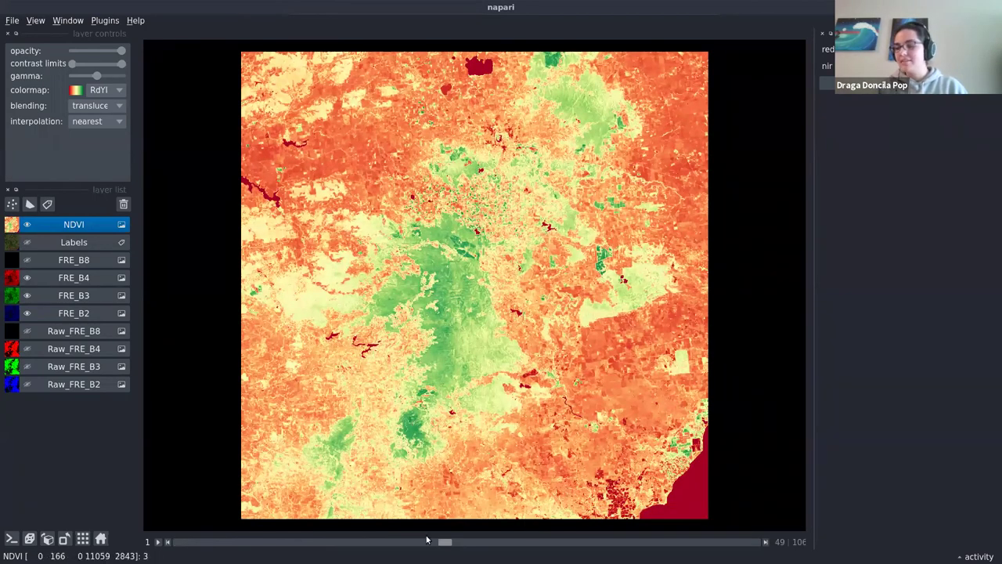
{"action": "left_click", "coordinate": [698, 541]}
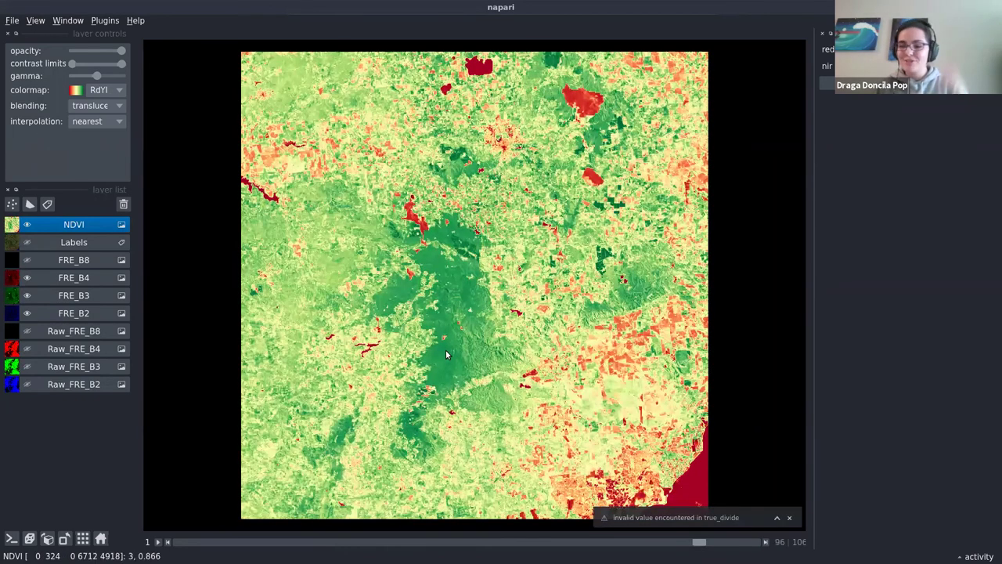
{"action": "left_click", "coordinate": [175, 542]}
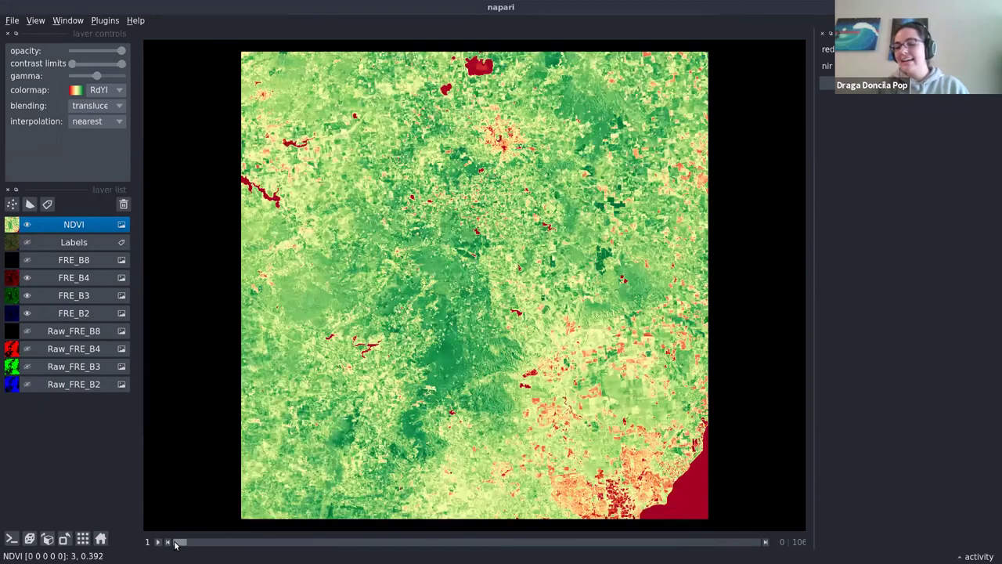
{"action": "left_click", "coordinate": [12, 539]}
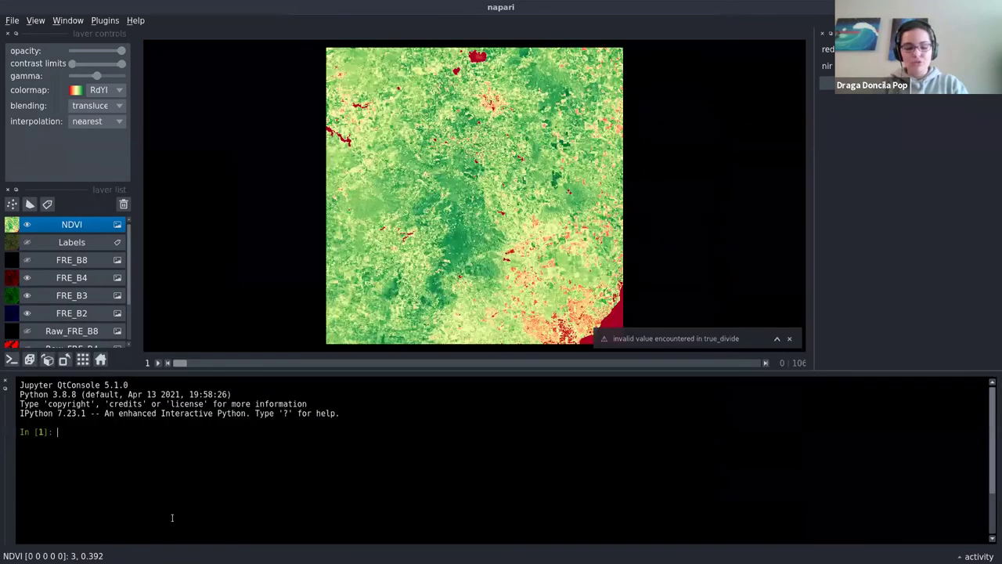
{"action": "type", "text": "view"}
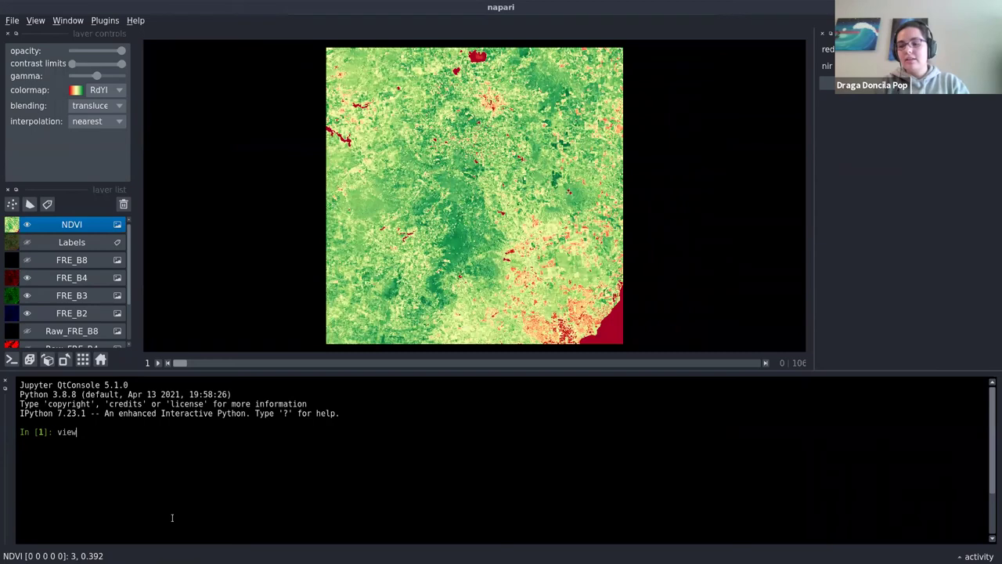
{"action": "type", "text": "er.layers"}
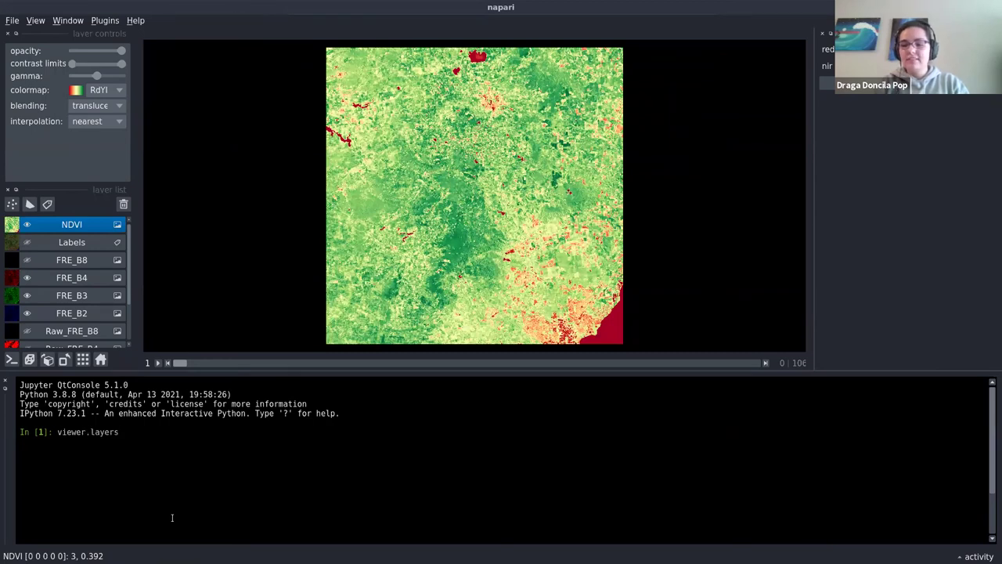
{"action": "type", "text": "[0].data"}
{"action": "key", "text": "Return"}
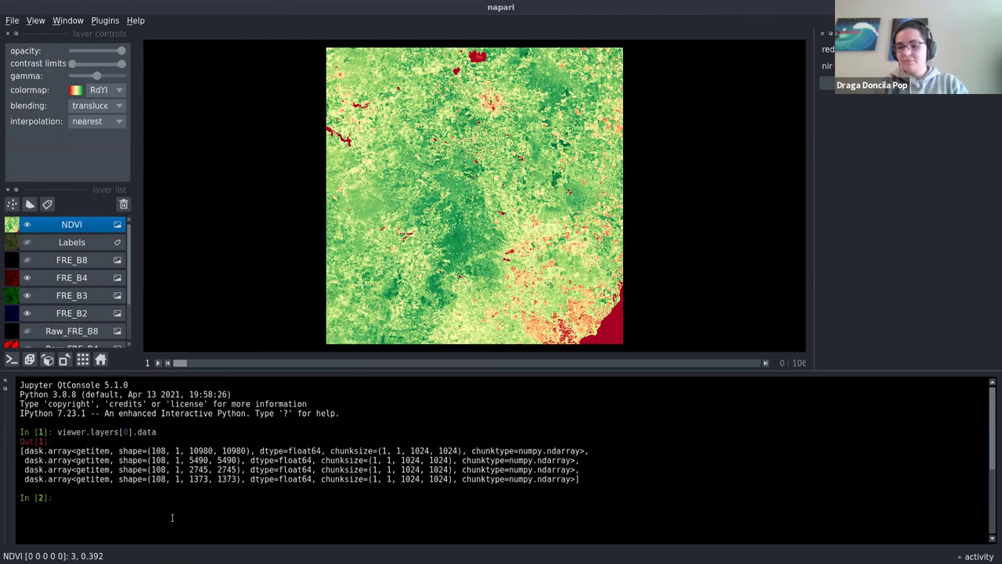
{"action": "key", "text": "Up"}
{"action": "key", "text": "Left"}
{"action": "key", "text": "Left"}
{"action": "key", "text": "Left"}
{"action": "key", "text": "Left"}
{"action": "key", "text": "Left"}
{"action": "key", "text": "Left"}
{"action": "key", "text": "BackSpace"}
{"action": "type", "text": "-11"}
{"action": "key", "text": "Return"}
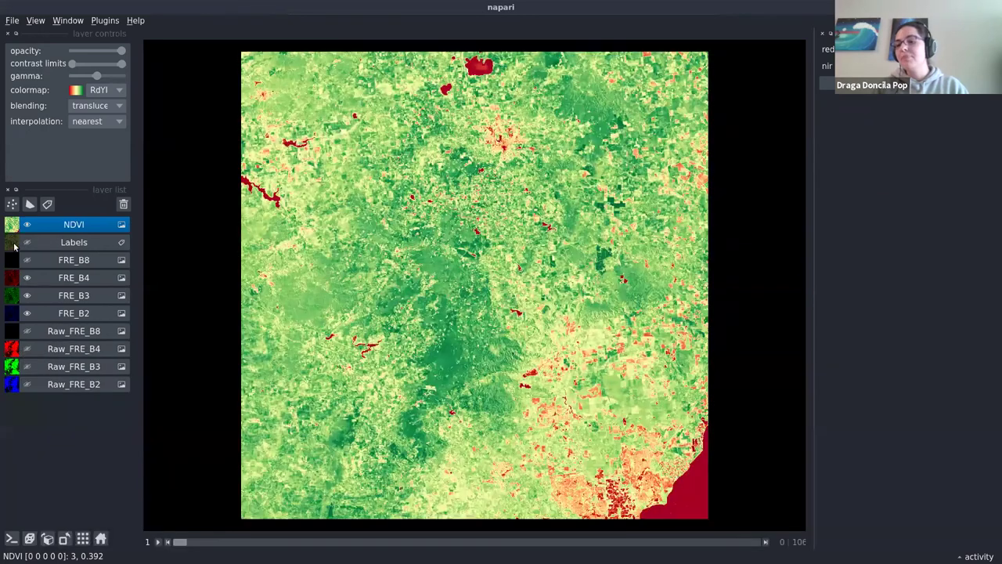
- Close the console, hide the NDVI layer and add the NDVI_profiles dock widget
{"action": "key", "text": "ctrl+shift+c"}
{"action": "key", "text": "v"}
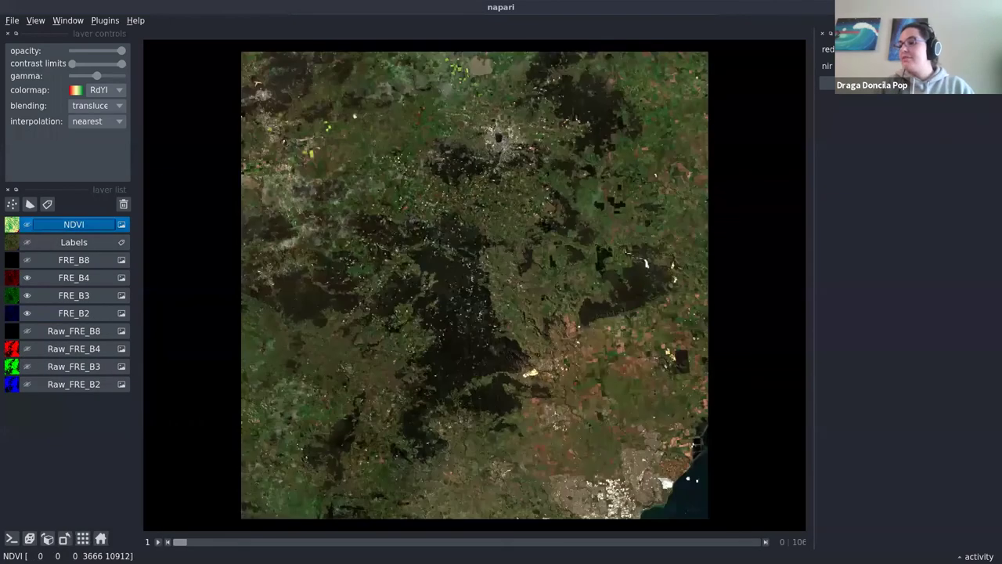
{"action": "left_click", "coordinate": [105, 21]}
{"action": "mouse_move", "coordinate": [169, 62]}
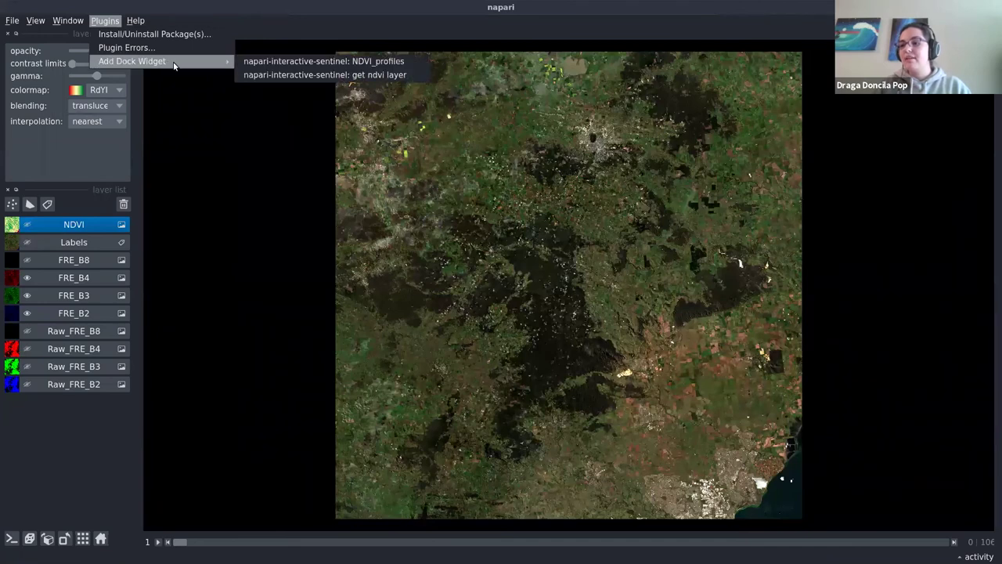
{"action": "left_click", "coordinate": [324, 62]}
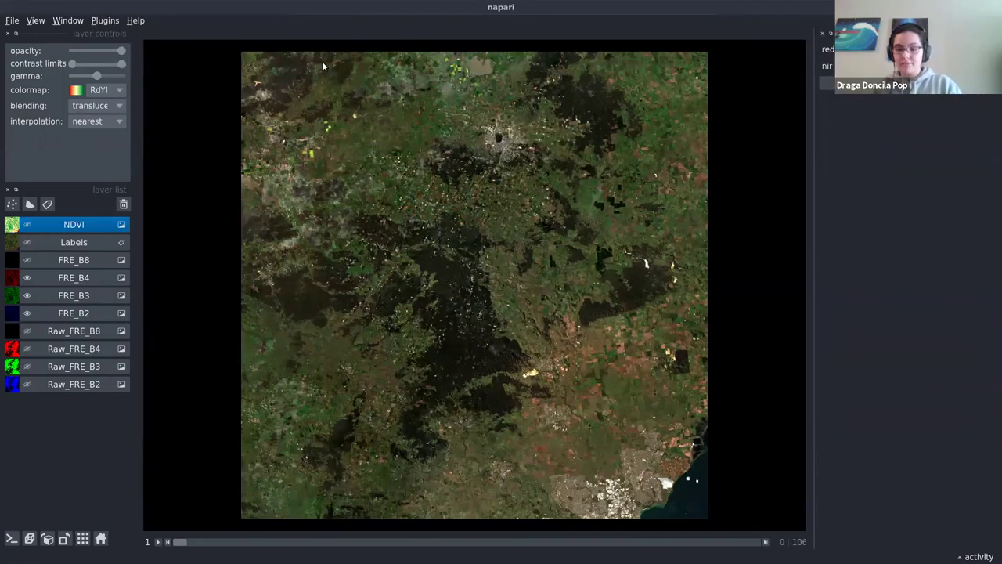
- Set the profile widget's red band to FRE_B4 and near-infrared band to FRE_B8
{"action": "left_click", "coordinate": [900, 83]}
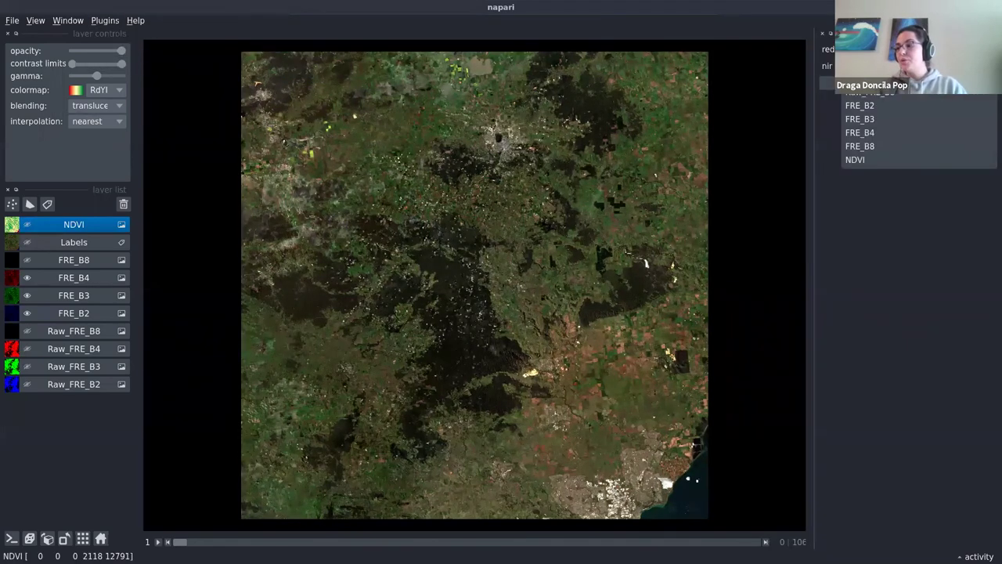
{"action": "left_click", "coordinate": [891, 132]}
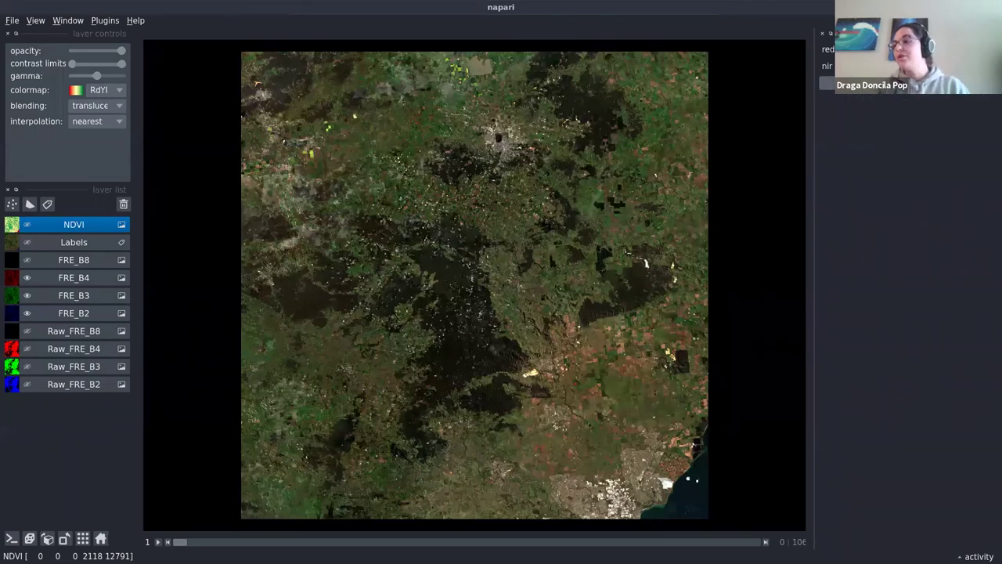
{"action": "left_click", "coordinate": [901, 66]}
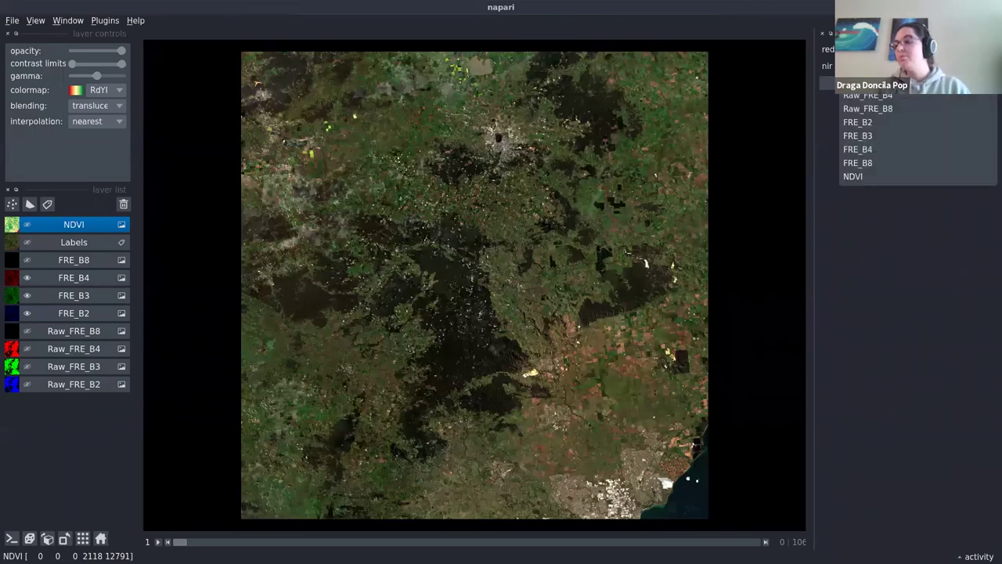
{"action": "left_click", "coordinate": [894, 160]}
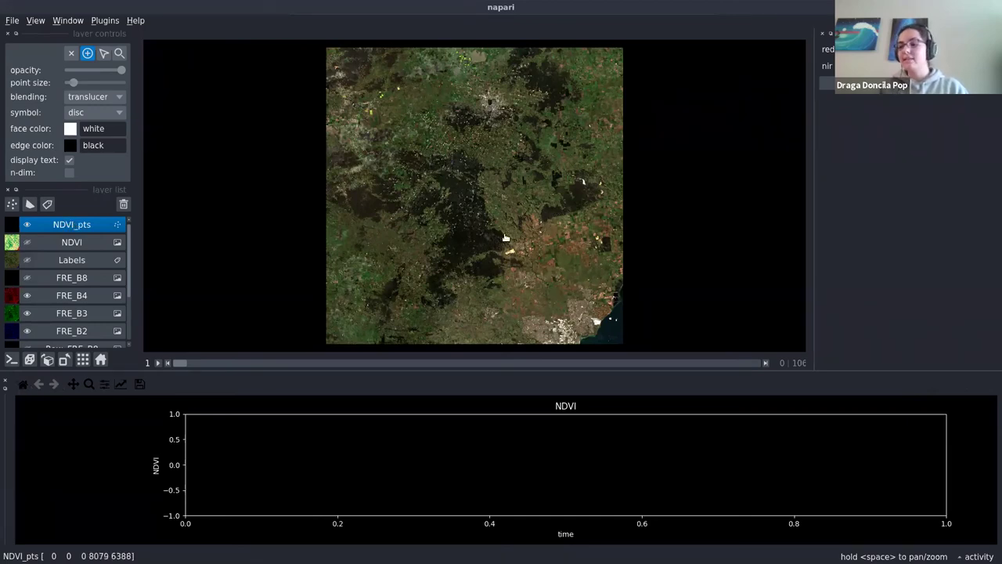
- Zoom in and place two NDVI_pts points to plot their NDVI-over-time curves
{"action": "scroll", "coordinate": [524, 204], "scroll_direction": "up", "scroll_amount": 5}
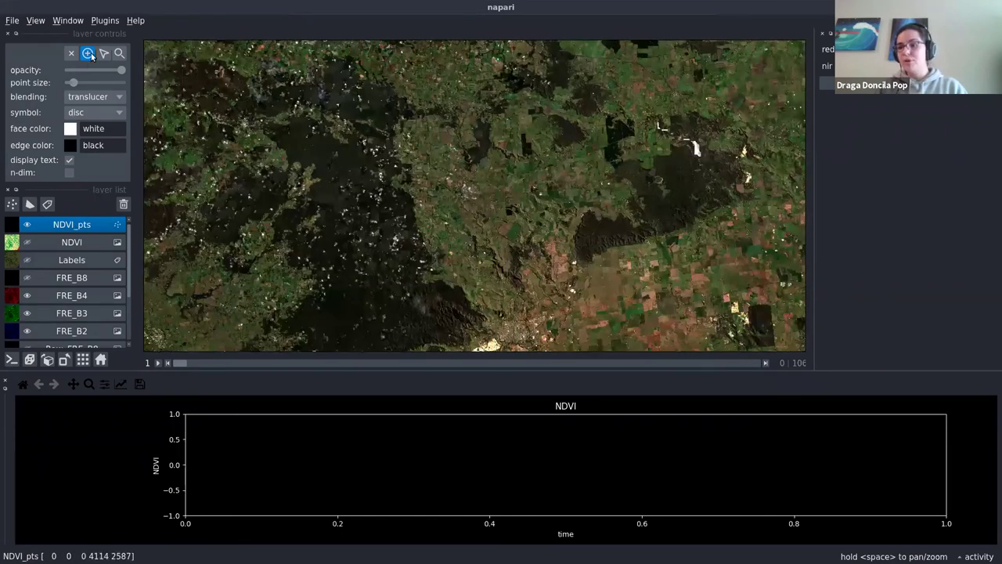
{"action": "left_click", "coordinate": [469, 203]}
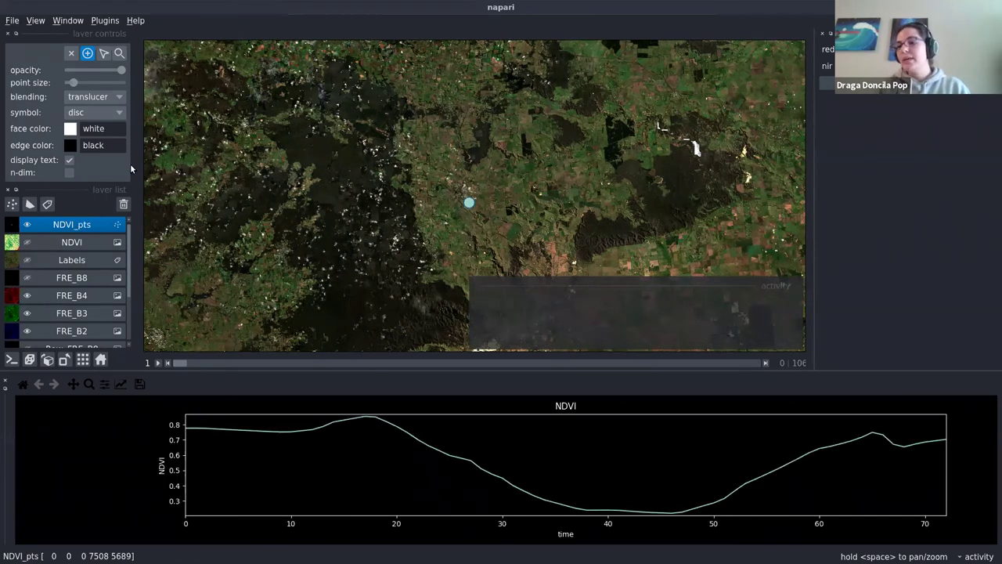
{"action": "left_click", "coordinate": [510, 215]}
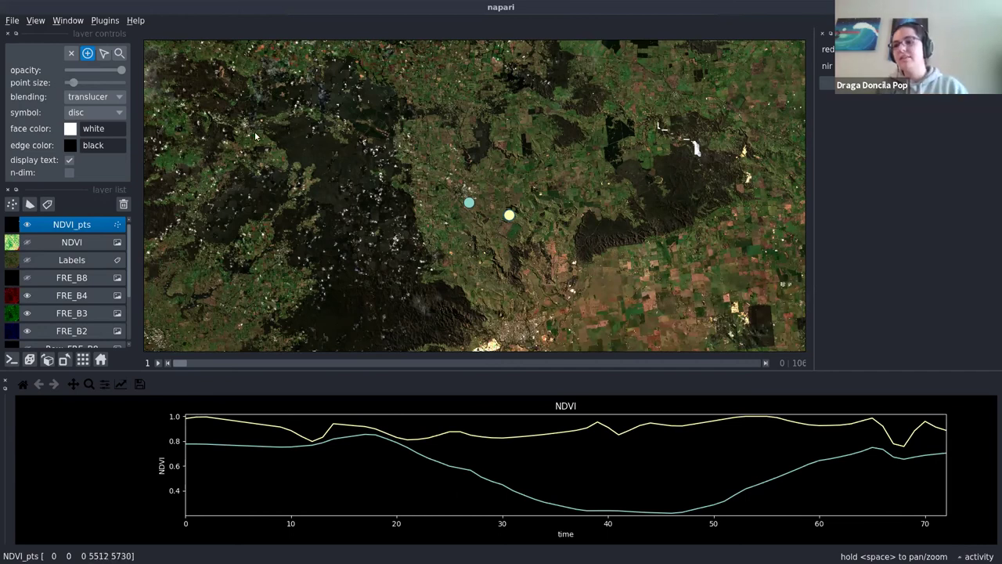
- Select the cyan point and drag it down-left into the darker area
{"action": "left_click", "coordinate": [104, 55]}
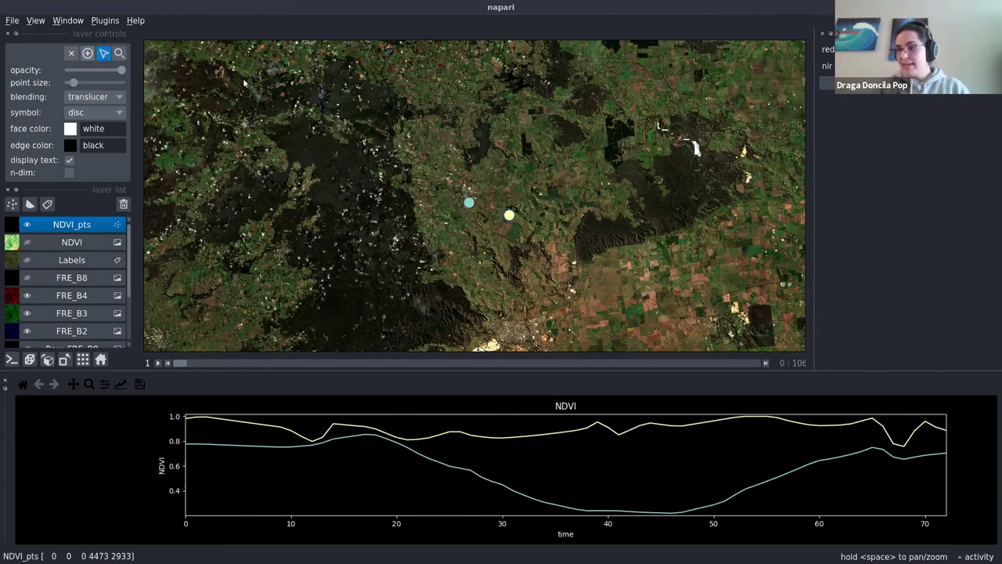
{"action": "left_click_drag", "start_coordinate": [469, 203], "coordinate": [398, 305]}
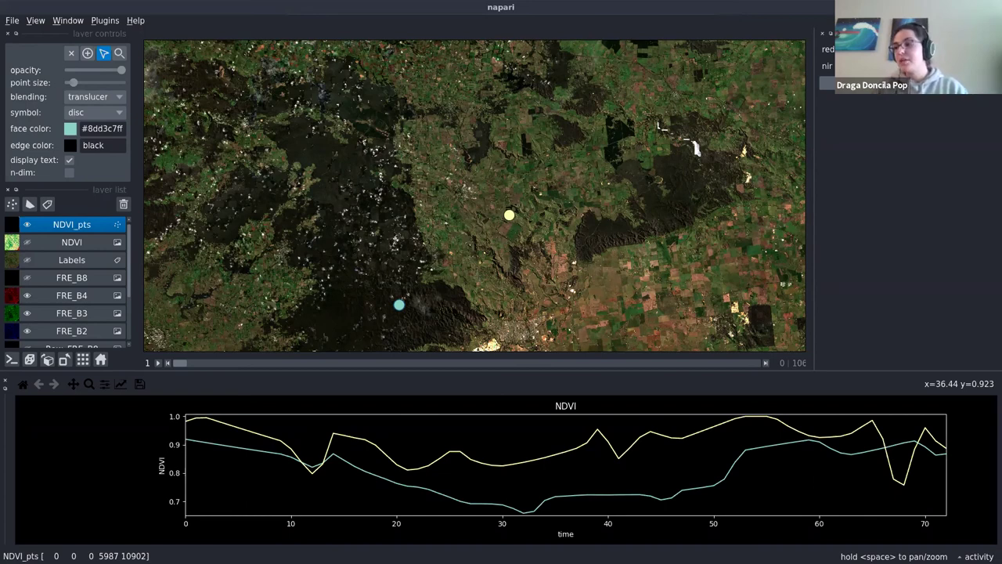
- Return napari to pan/zoom mode and go back to the slideshow
{"action": "key", "text": "z"}
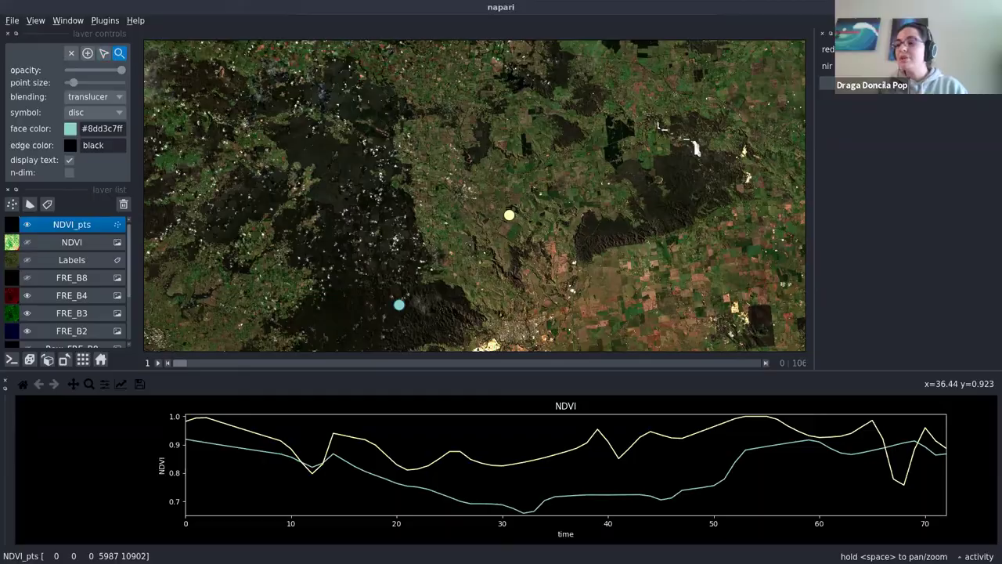
{"action": "key", "text": "alt+Tab"}
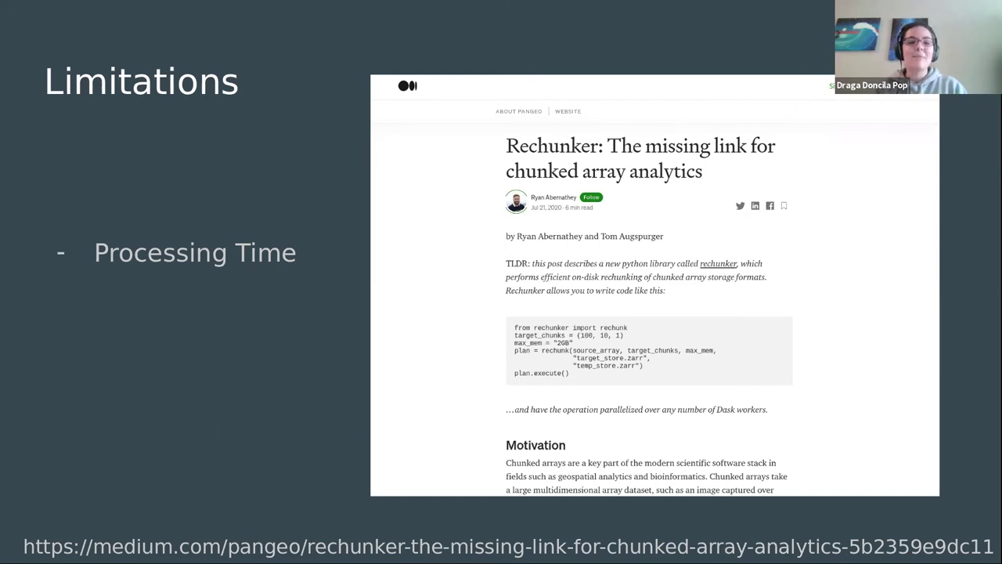
- Advance the slides through Acquiring Tiles, the Coiled blog and the stackstac documentation
{"action": "key", "text": "Right"}
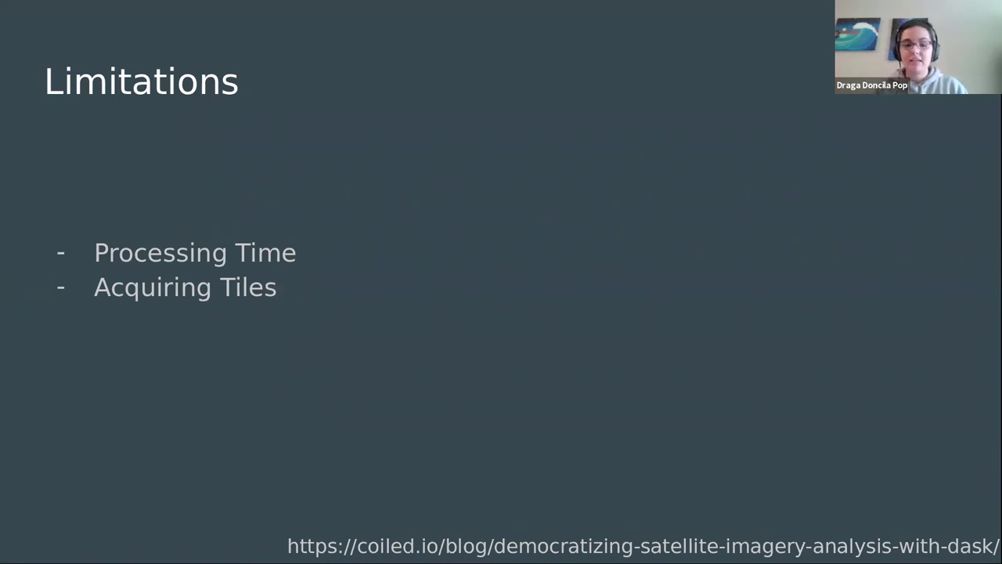
{"action": "key", "text": "Right"}
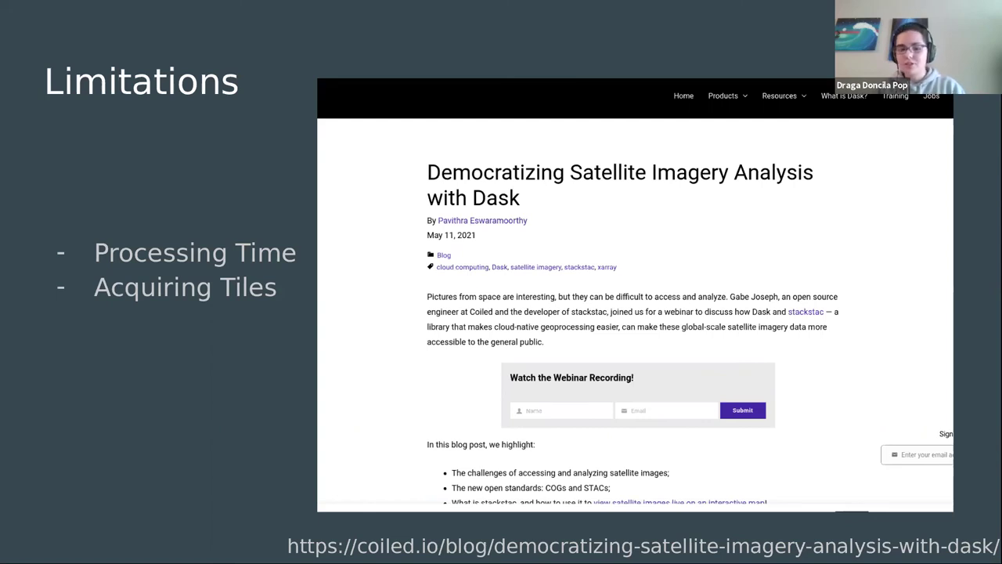
{"action": "key", "text": "Right"}
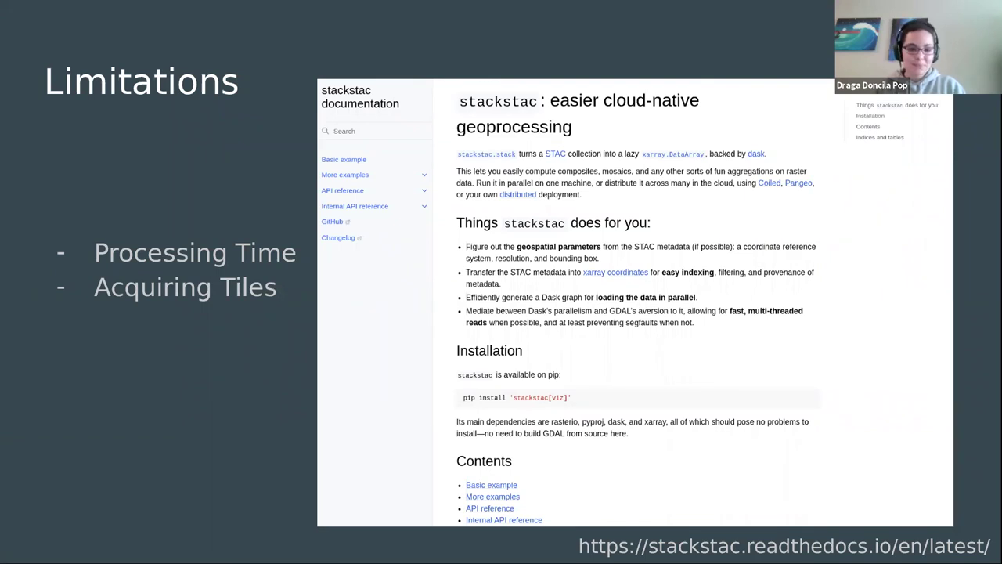
- Advance to the Conclusions slide
{"action": "key", "text": "Right"}
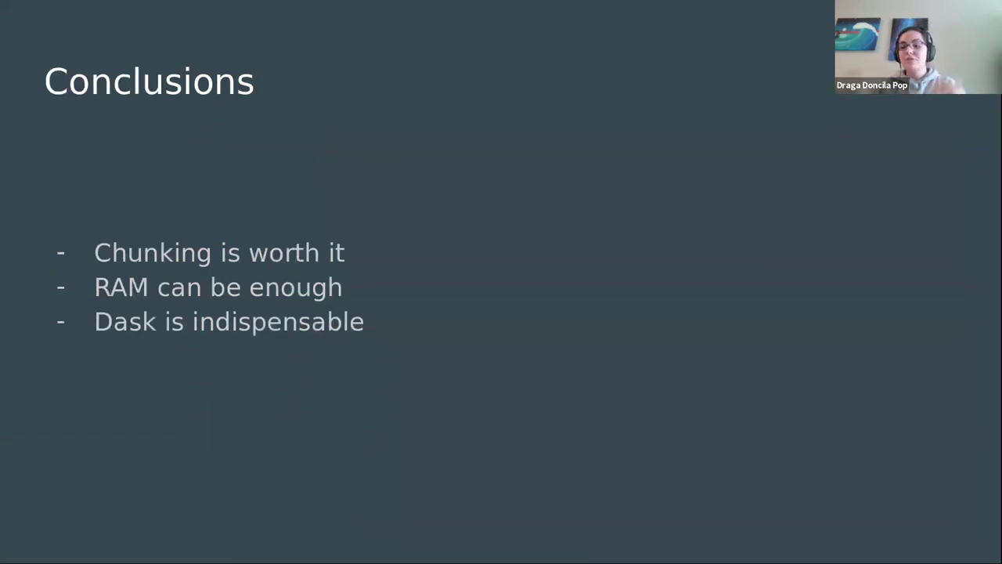